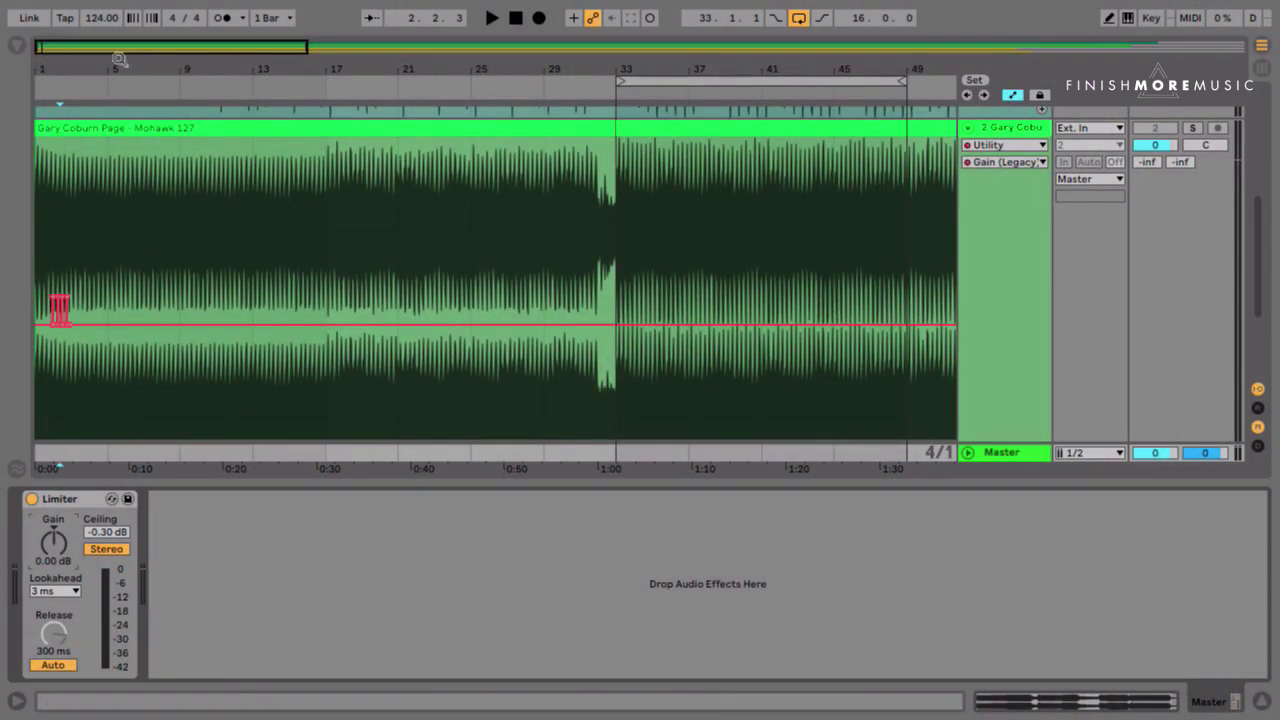
Load Ping Pong Delay from Audio Effects onto the Master chain after the Limiter.
left_click(17, 49)
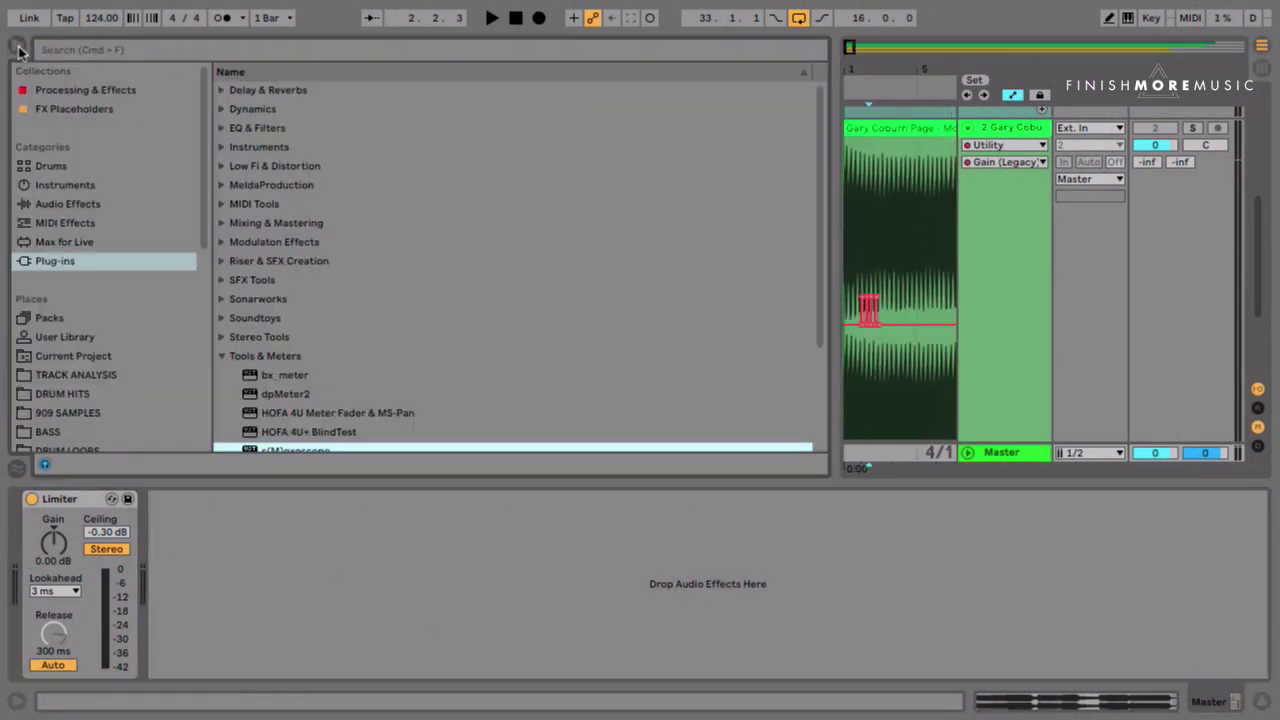
left_click(62, 206)
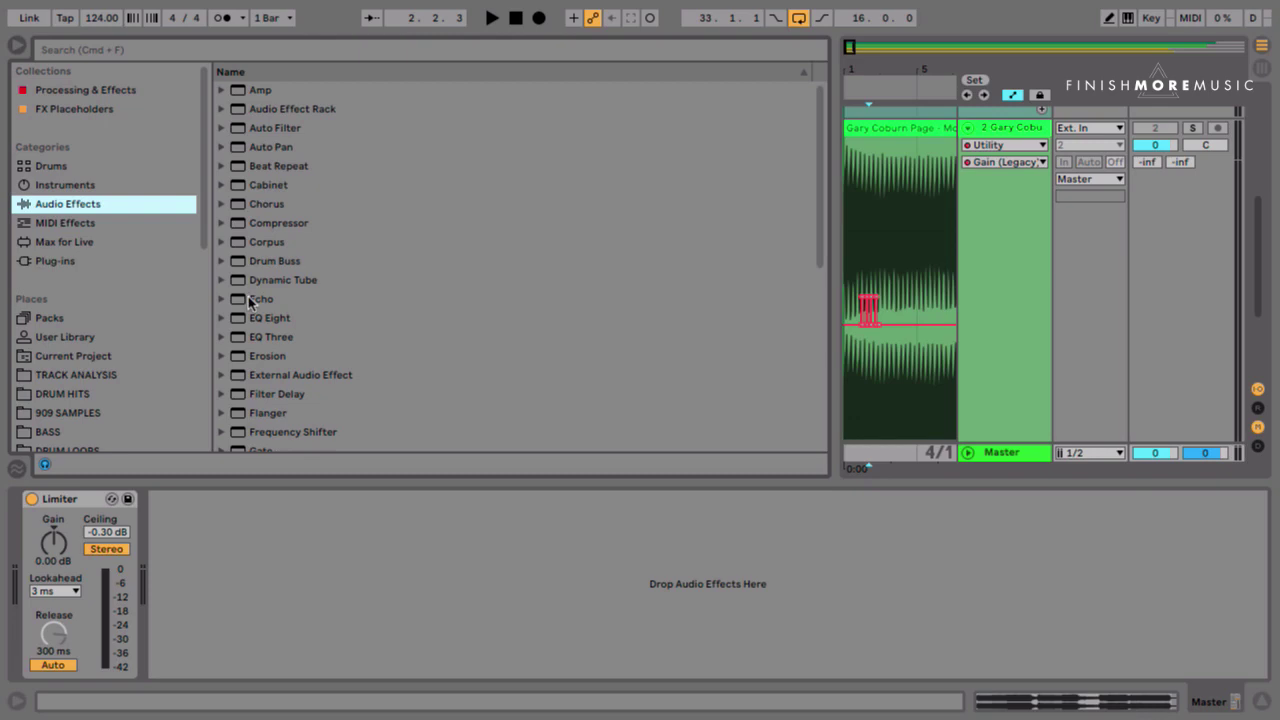
key("u")
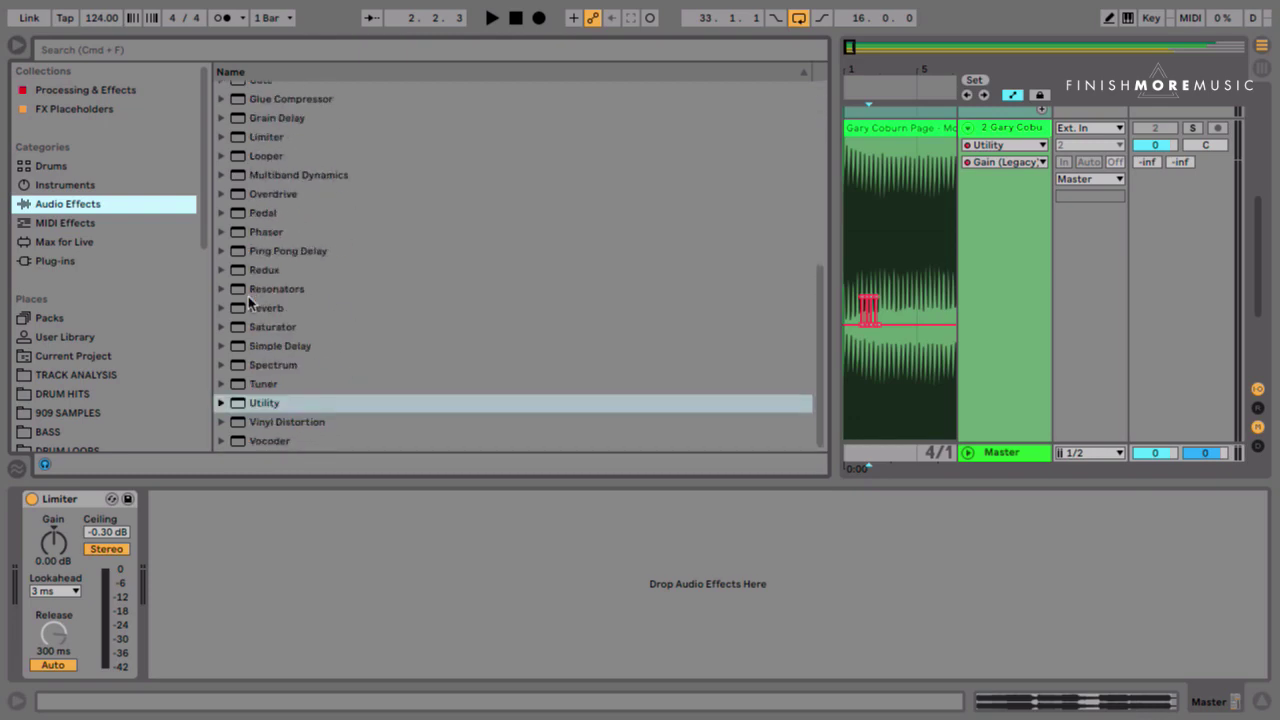
double_click(261, 253)
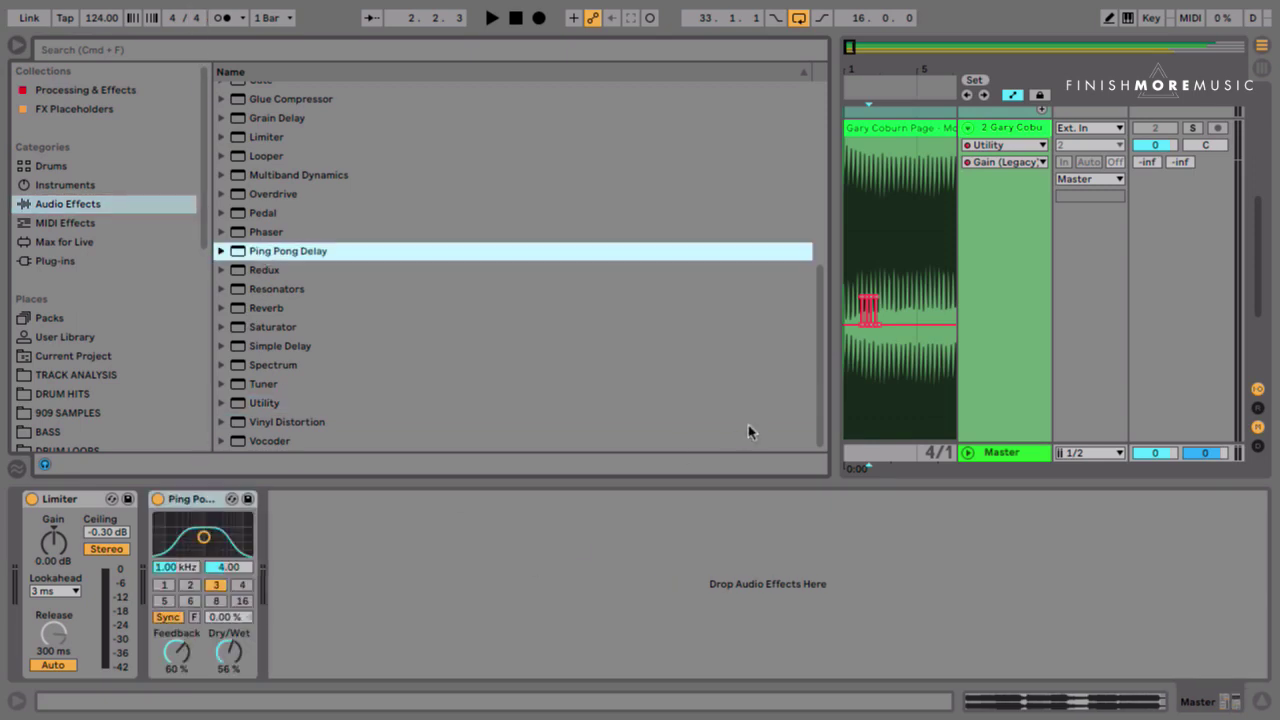
left_click_drag(836, 384, 313, 384)
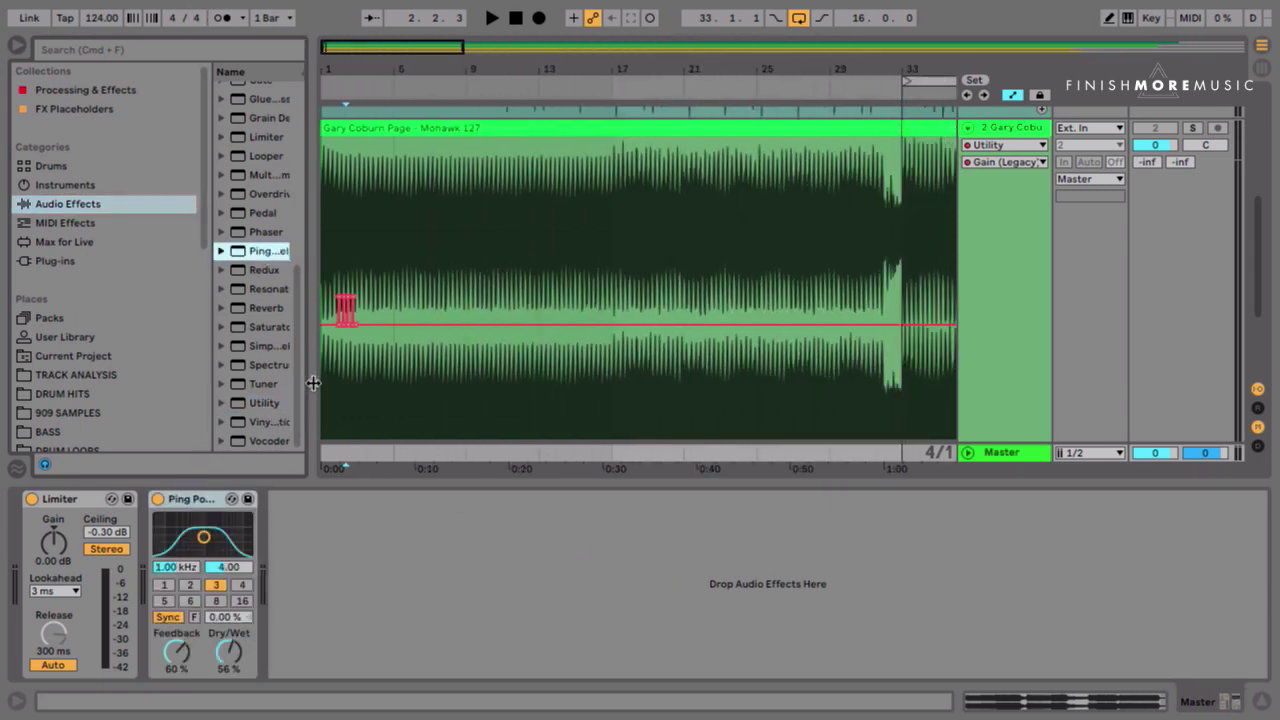
Switch the Master Ping Pong Delay from synced steps to milliseconds with a 679 ms time.
right_click(199, 505)
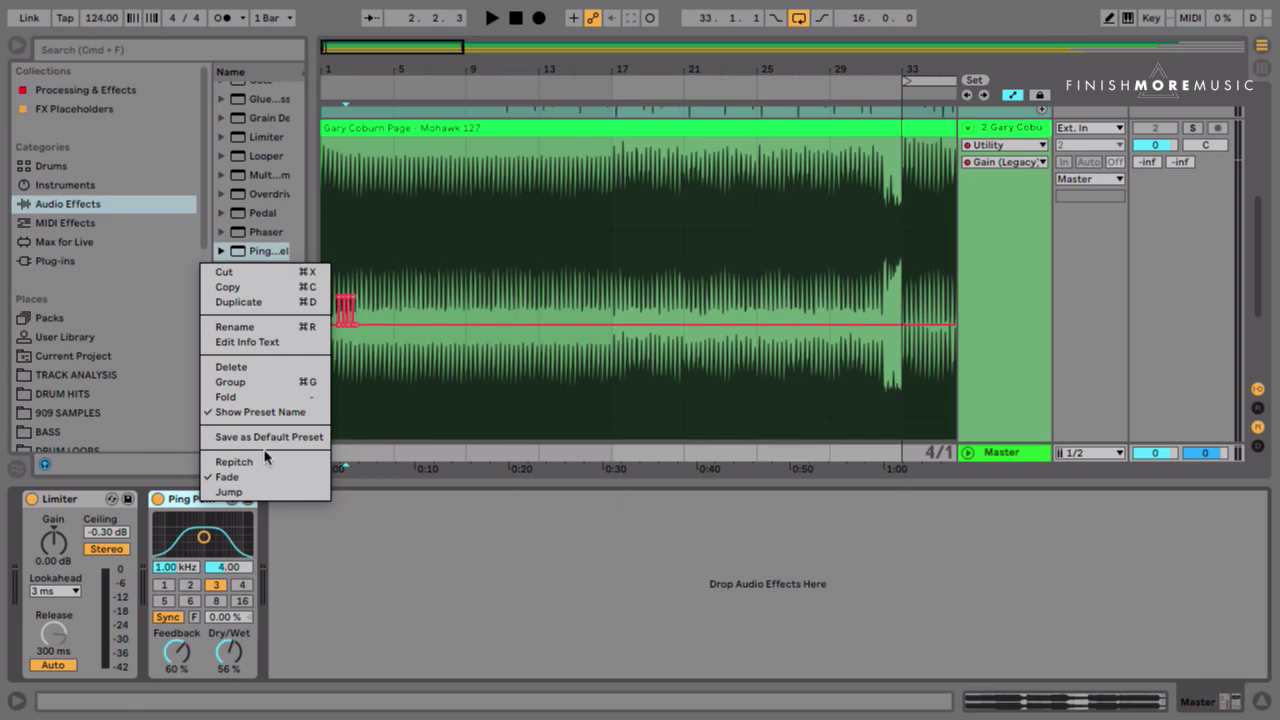
left_click(168, 617)
left_click(168, 617)
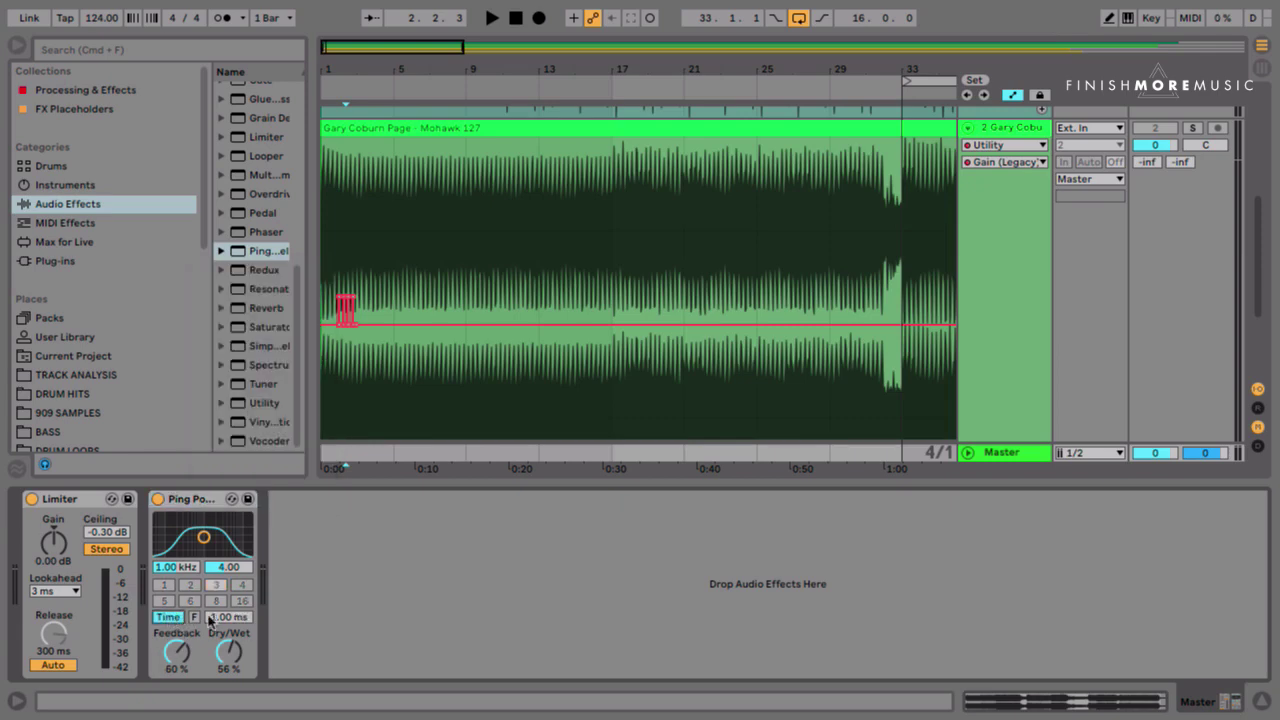
mouse_move(229, 617)
left_mouse_down()
mouse_move(229, 580)
mouse_move(229, 617)
left_mouse_up()
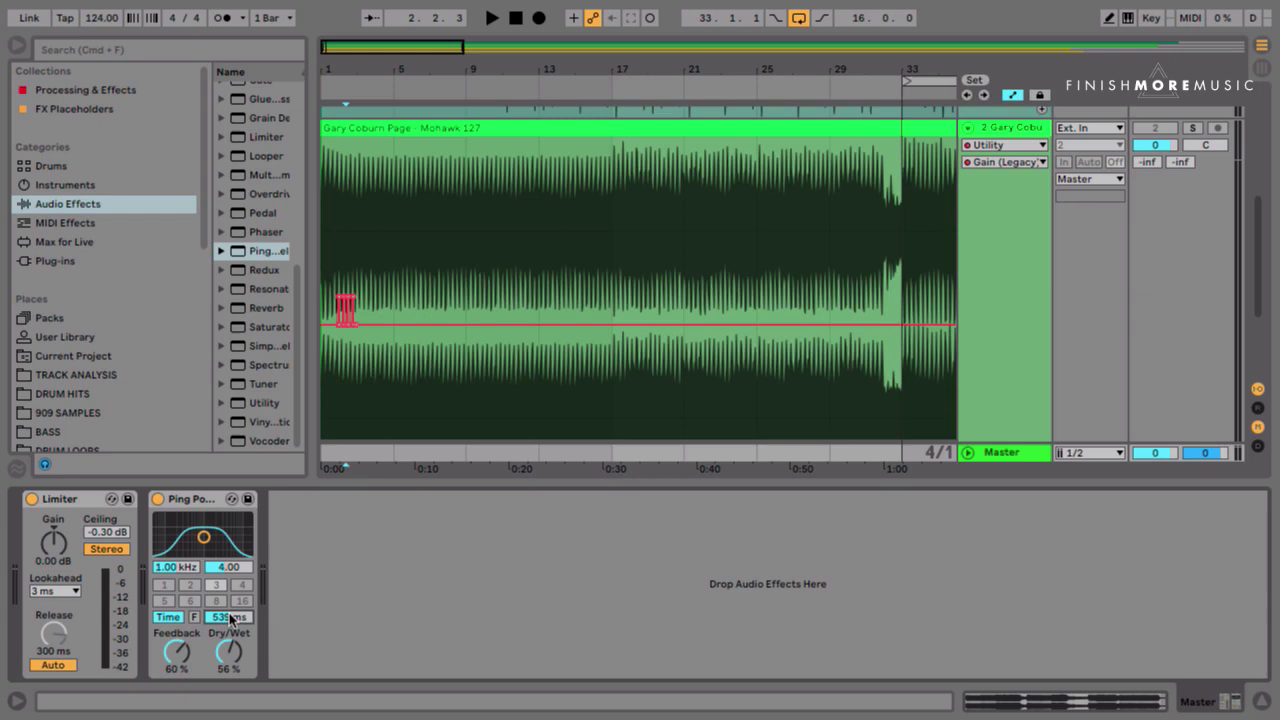
scroll(230, 620, "up", 3)
scroll(230, 619, "down", 5)
Check the percussion loop and Master effects, then add a new empty audio track 3.
left_click(1010, 127)
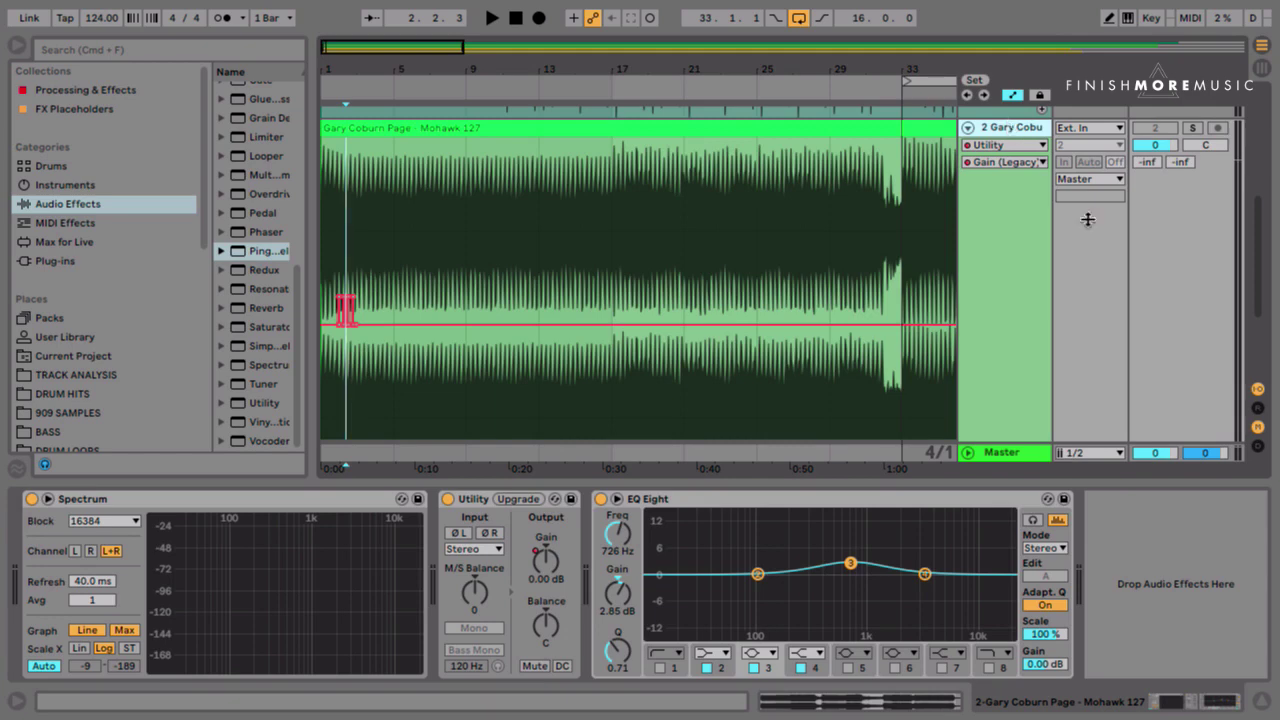
left_click(998, 452)
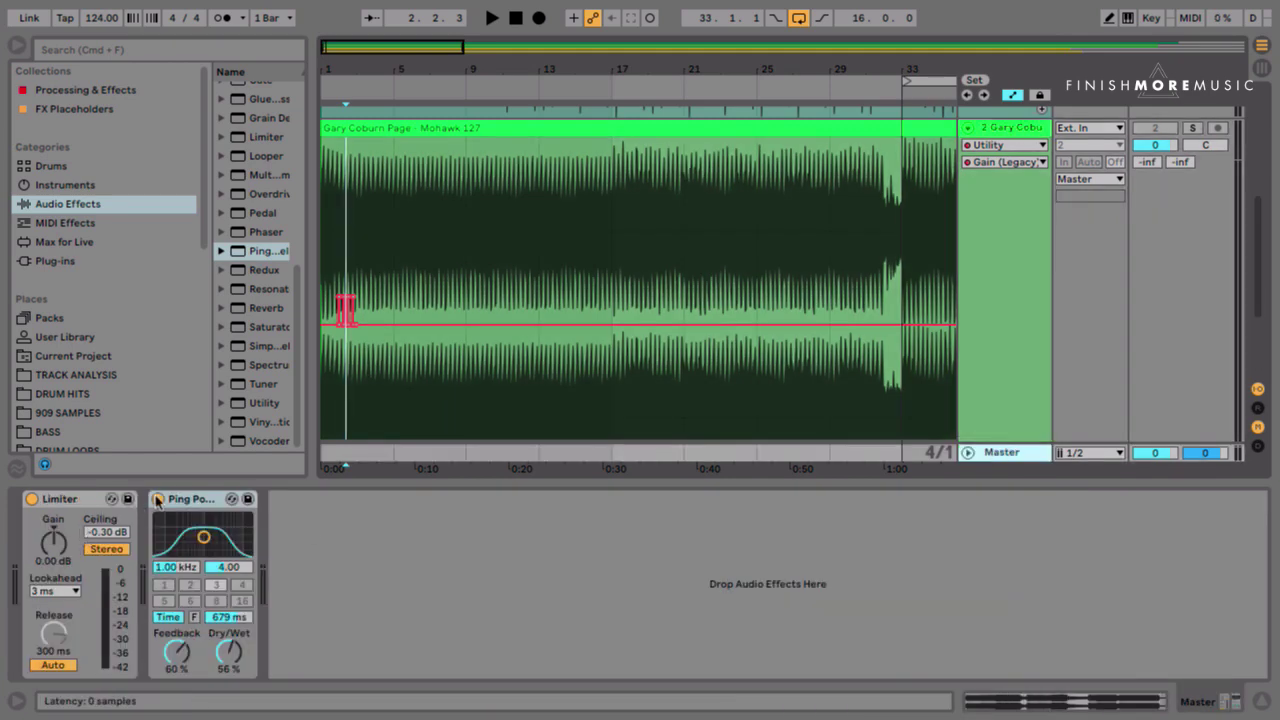
left_click(1003, 128)
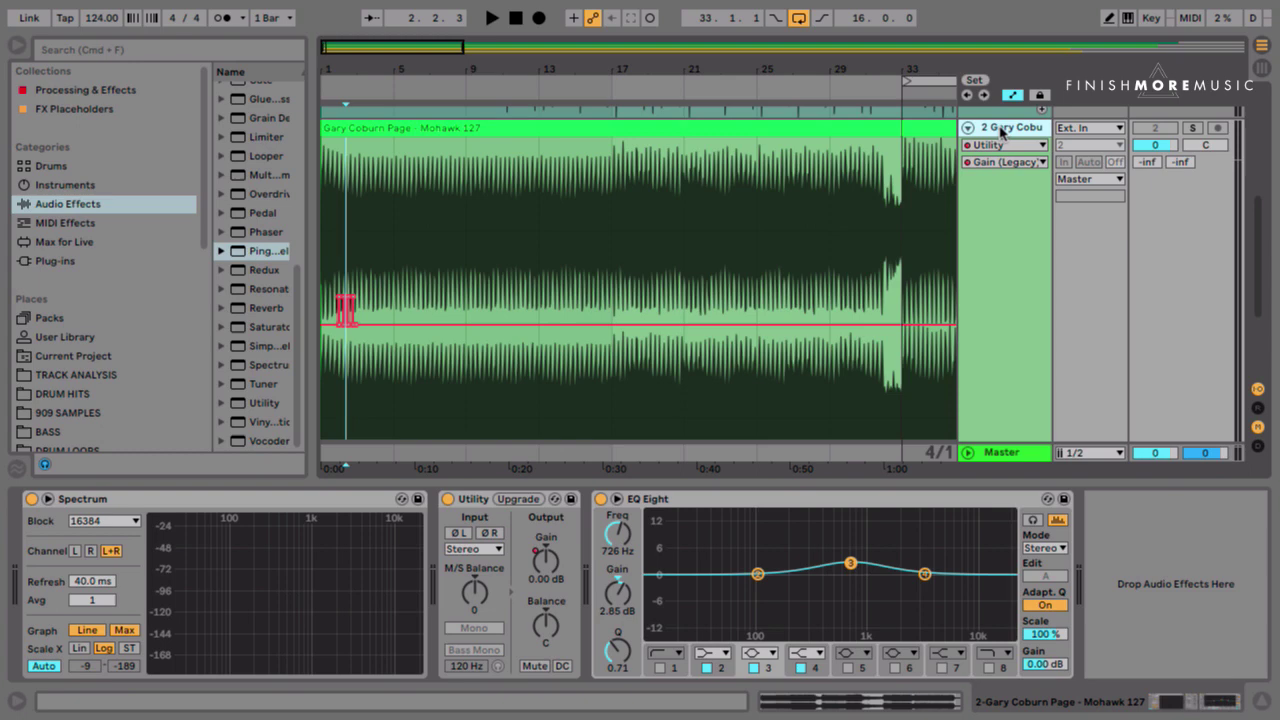
key("super+t")
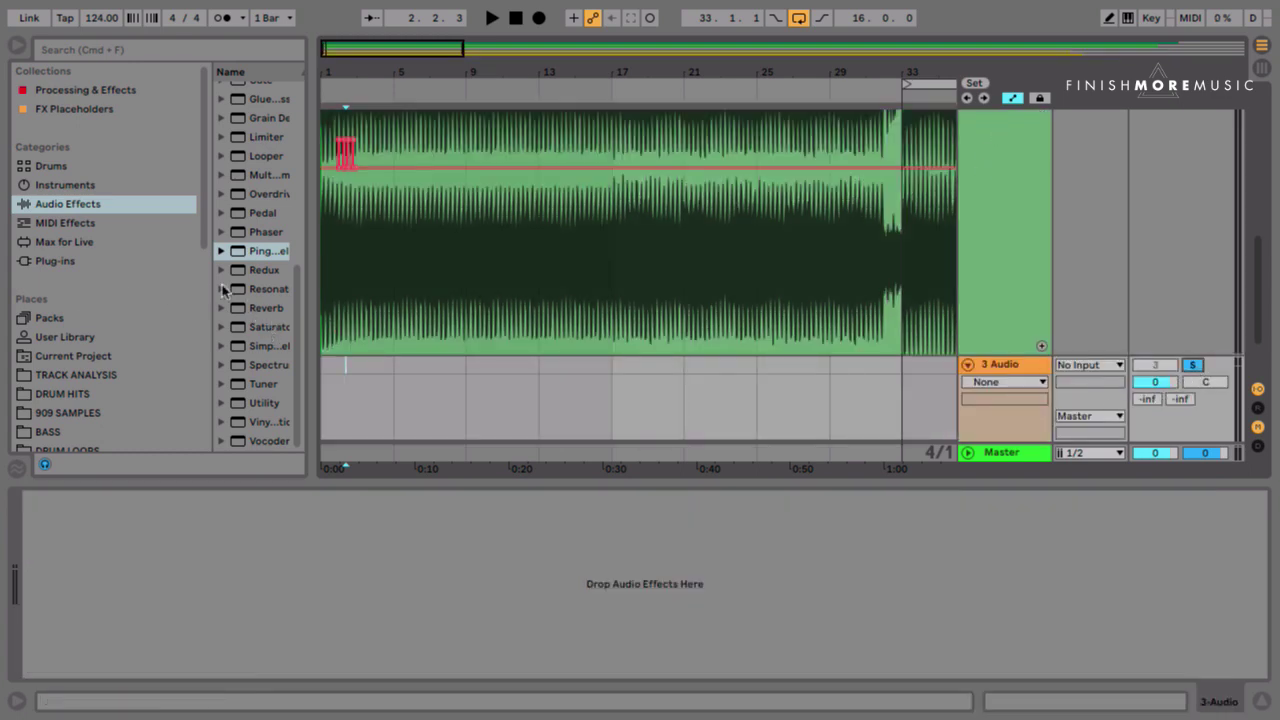
Load Ping Pong Delay onto the new track 3 and widen the browser.
double_click(252, 250)
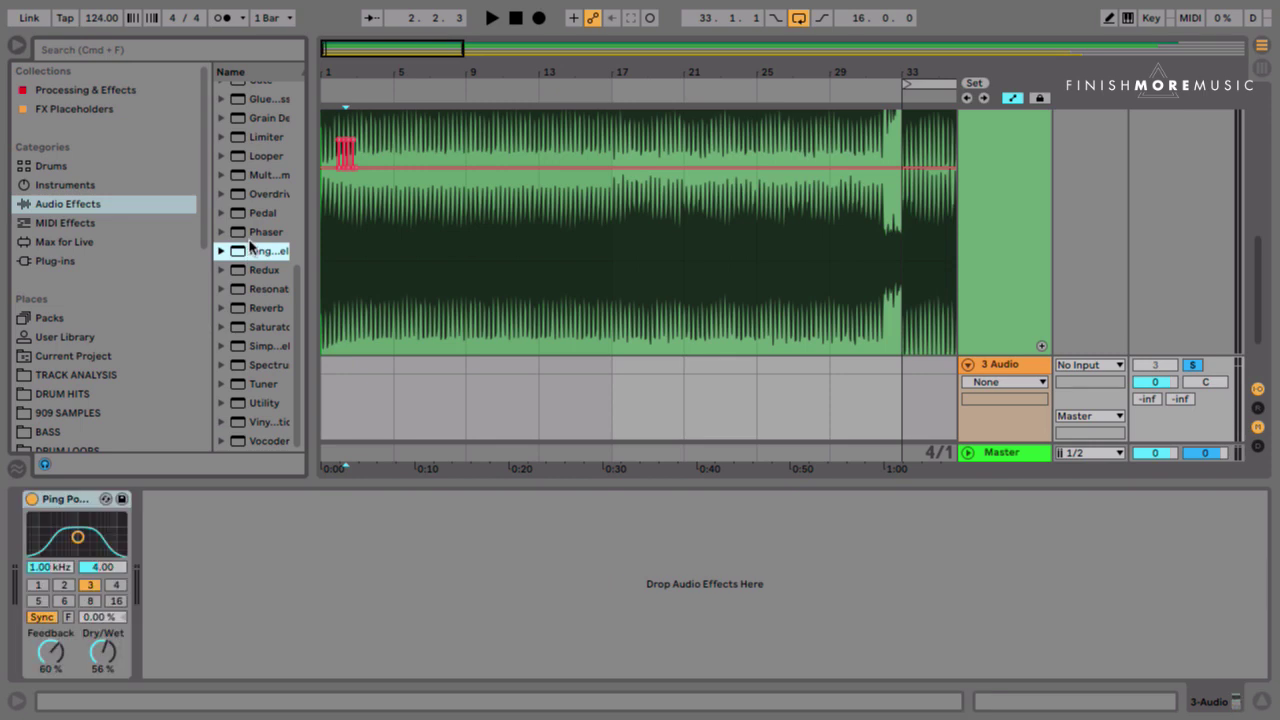
scroll(127, 336, "down", 2)
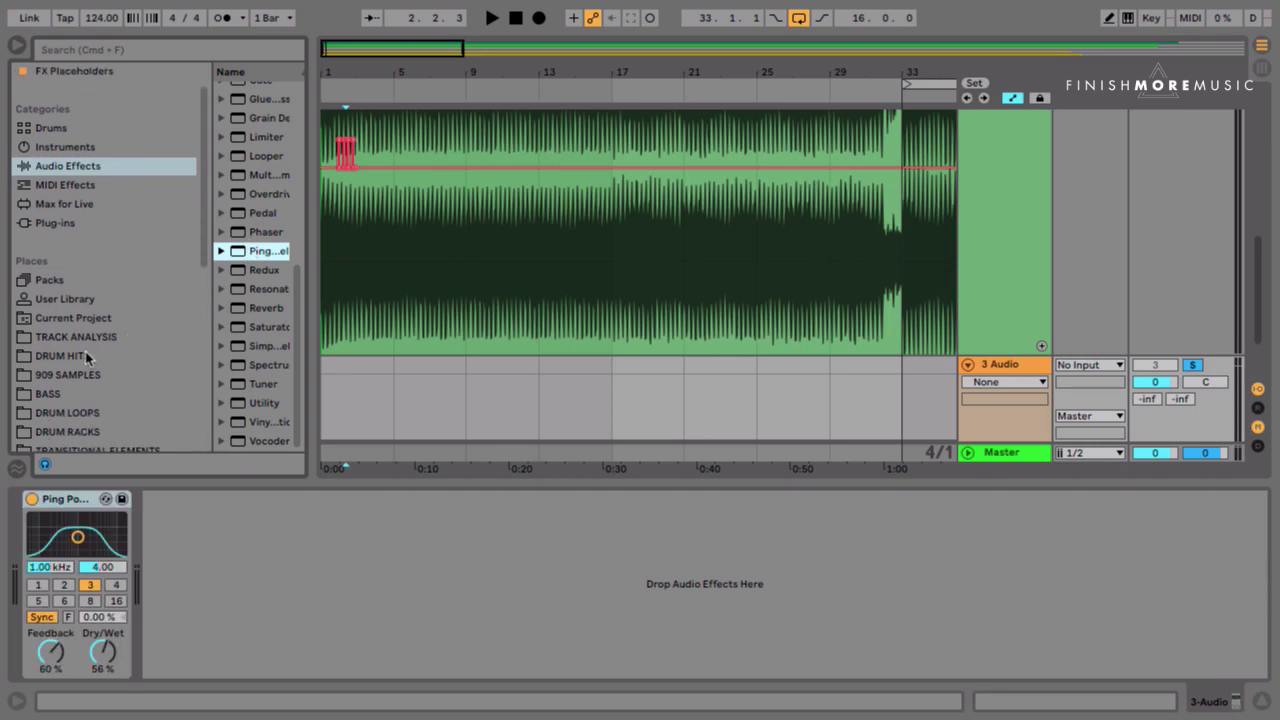
scroll(85, 356, "down", 4)
scroll(85, 351, "down", 5)
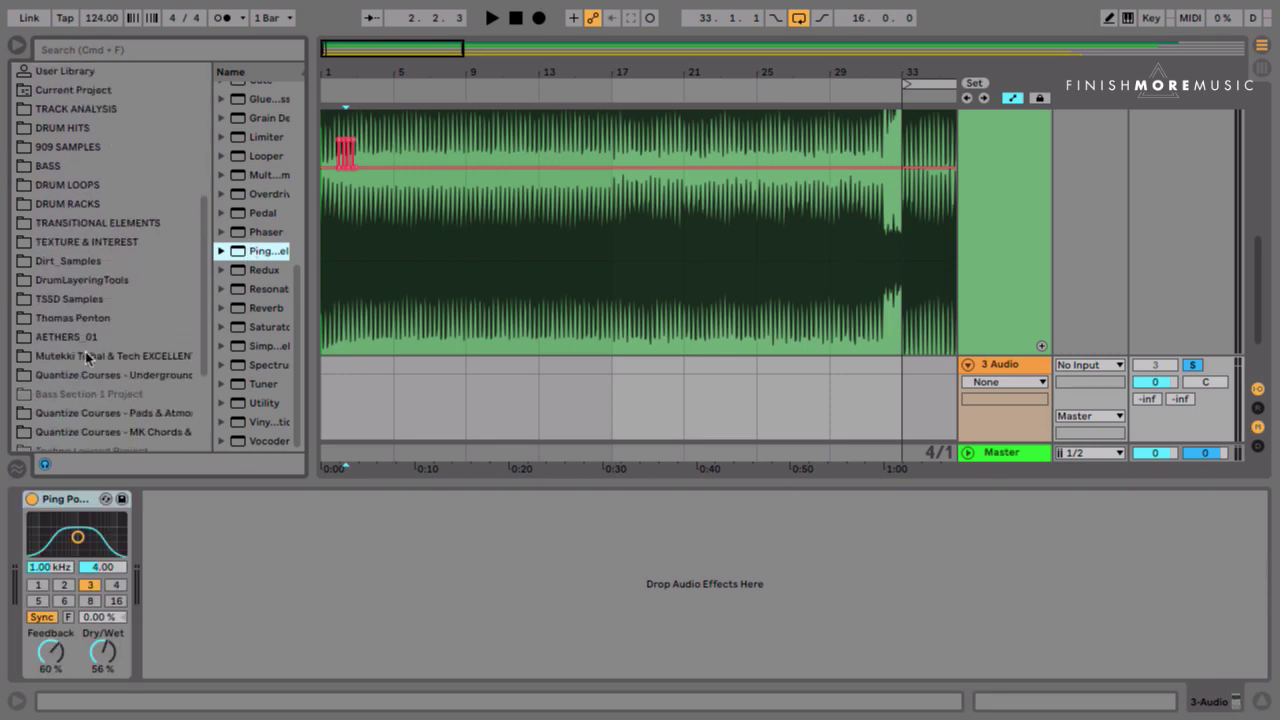
left_click_drag(312, 300, 446, 307)
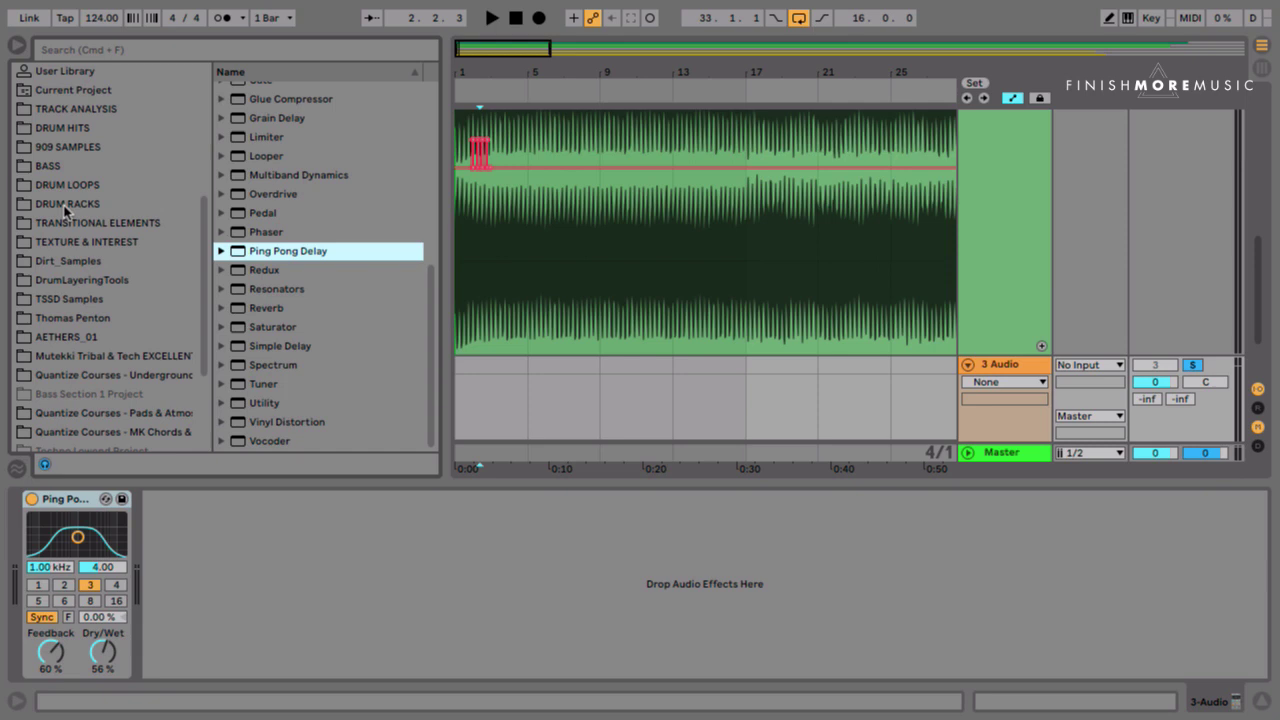
Open the DRUM HITS folder and expand Tech Perc down to its Mids folder.
left_click(63, 127)
left_click(258, 256)
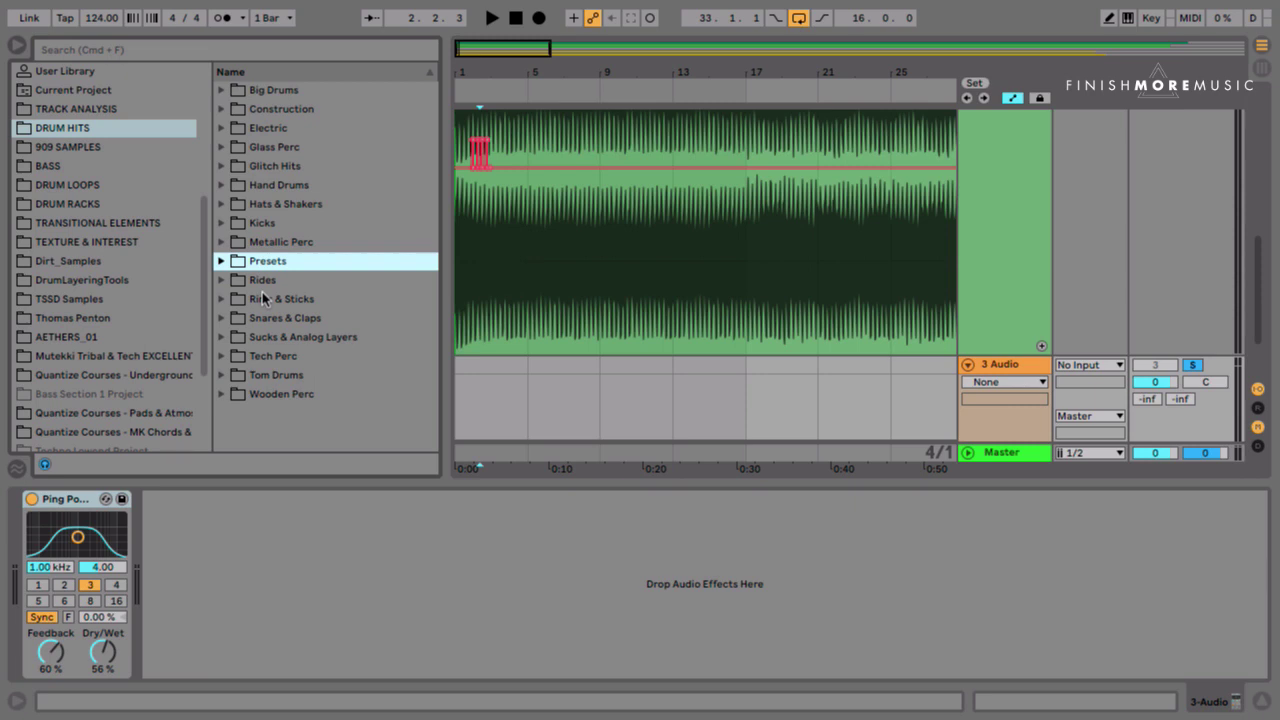
key("Down")
key("Down")
key("Down")
key("Down")
key("Down")
key("Right")
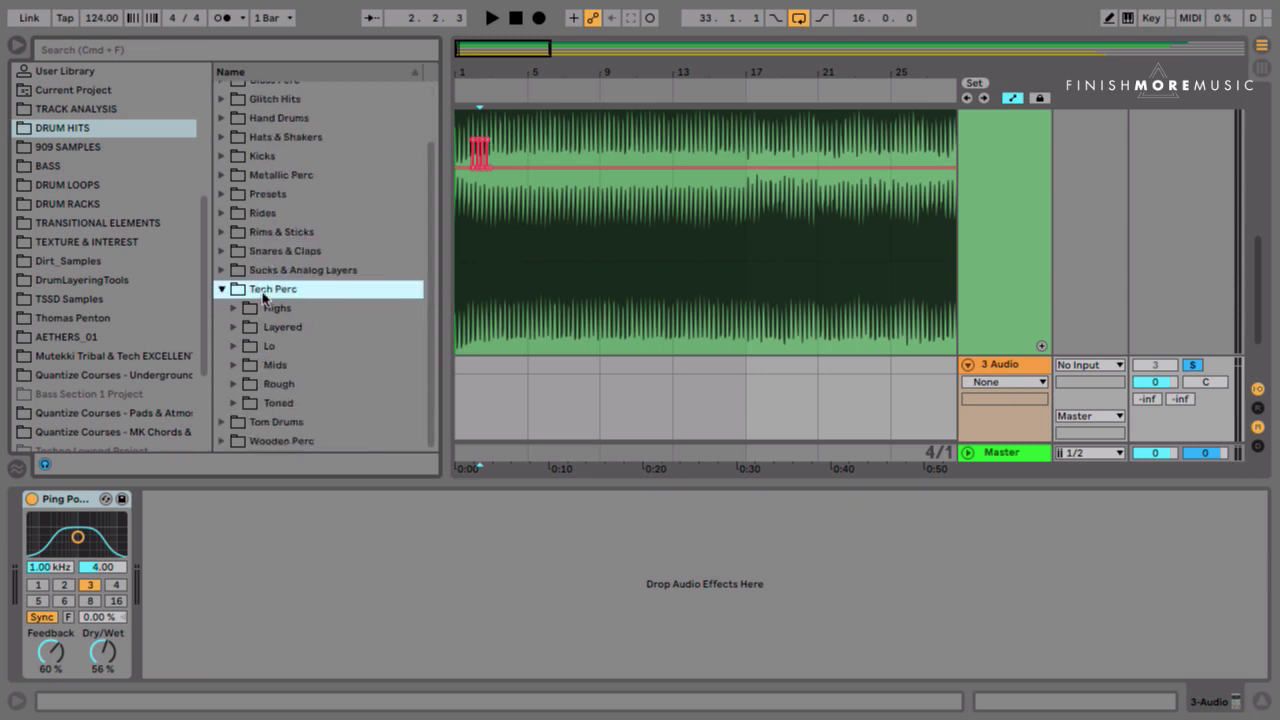
key("Down")
key("Down")
key("Down")
key("Down")
key("Right")
Audition the Mids samples and drag C#4 perc_mids45.wav onto track 3 at bar 9.
key("Down")
key("Down")
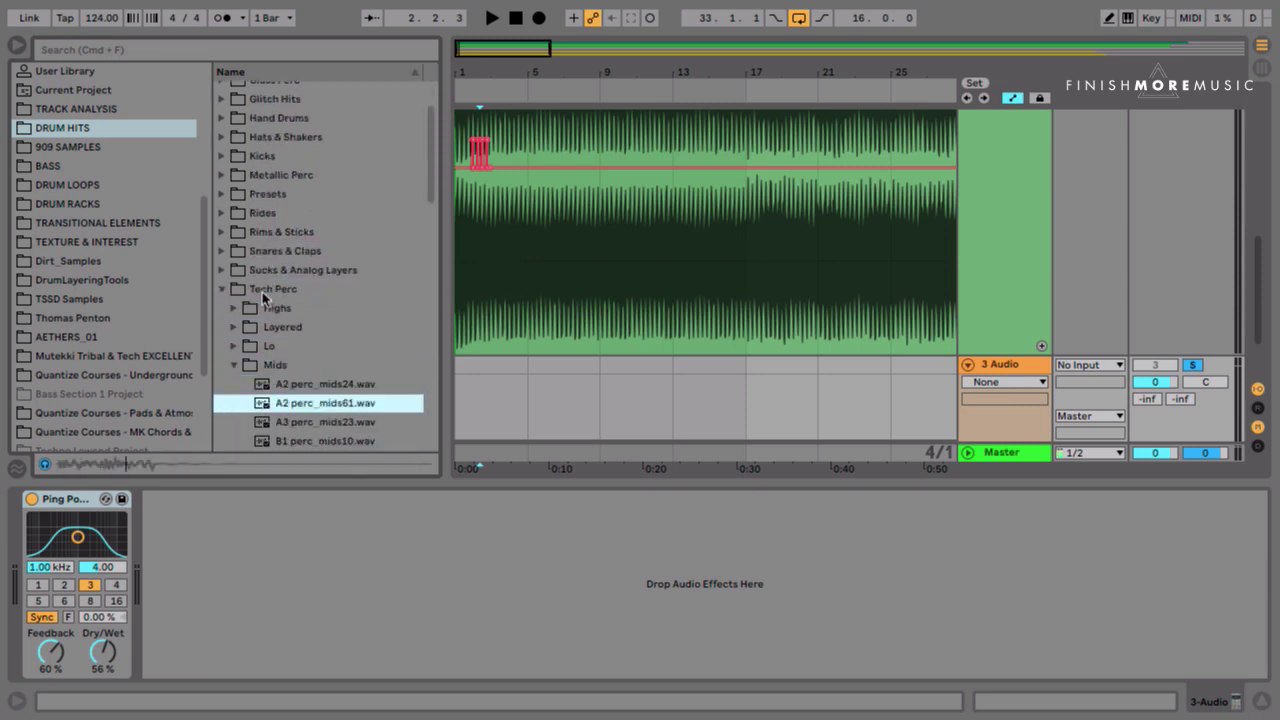
key("Down")
key("Down")
key("Down")
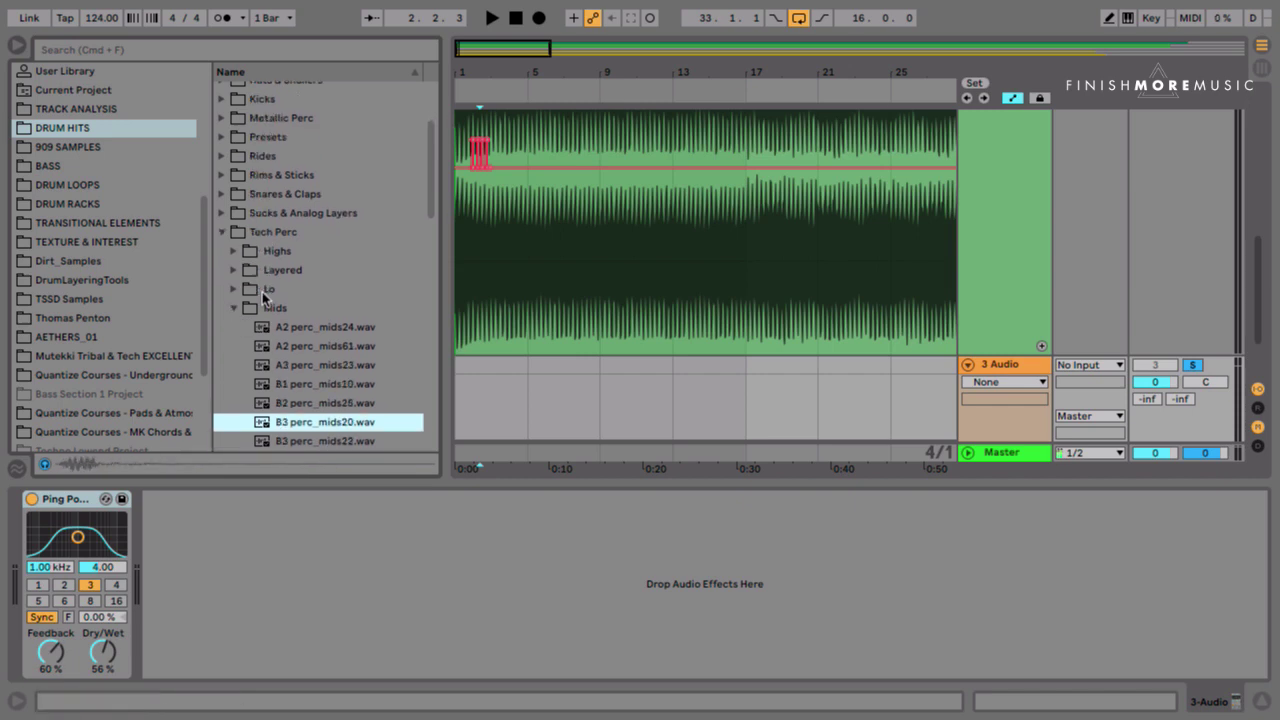
key("Down")
key("Down")
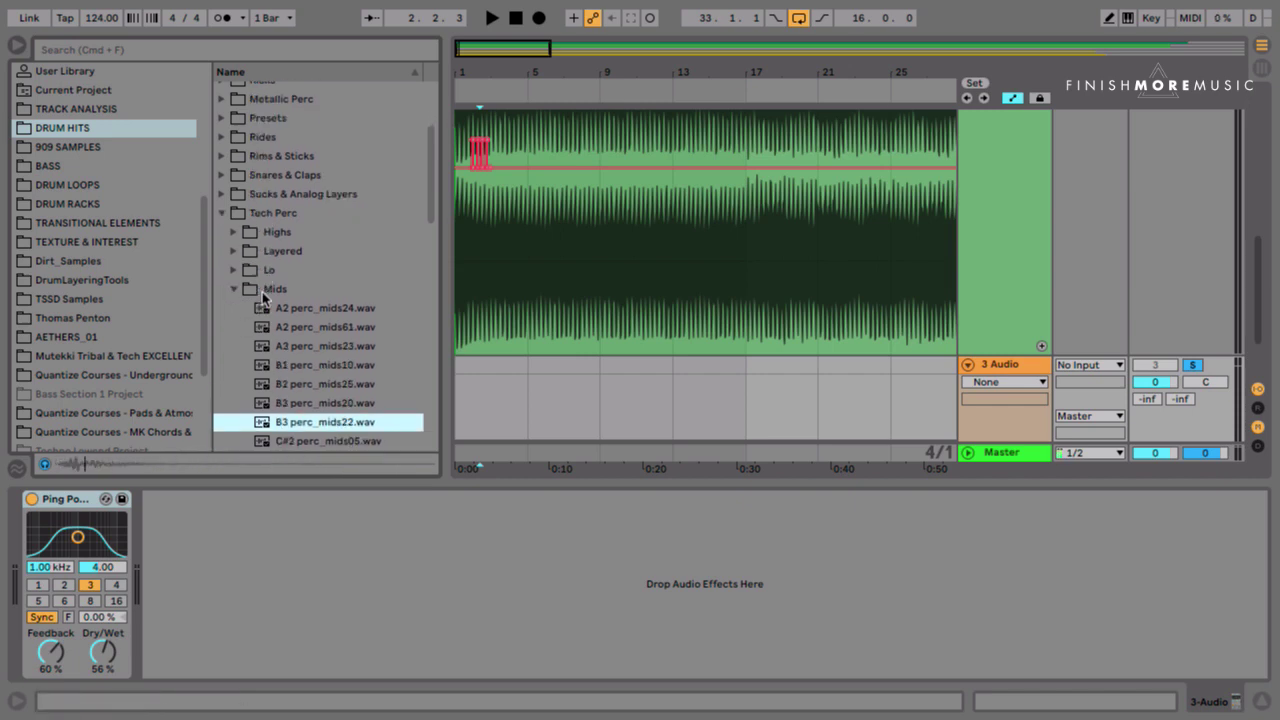
key("Down")
key("Down")
key("Down")
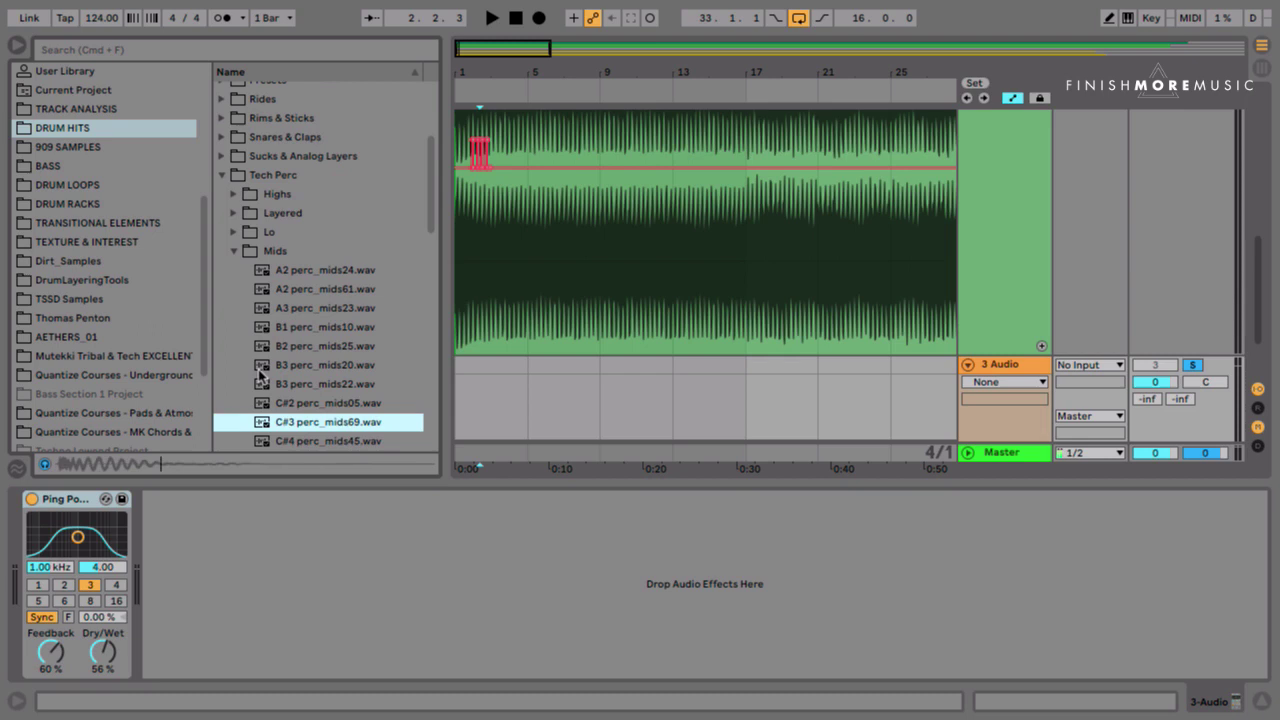
mouse_move(287, 450)
left_mouse_down()
mouse_move(514, 406)
mouse_move(606, 406)
left_mouse_up()
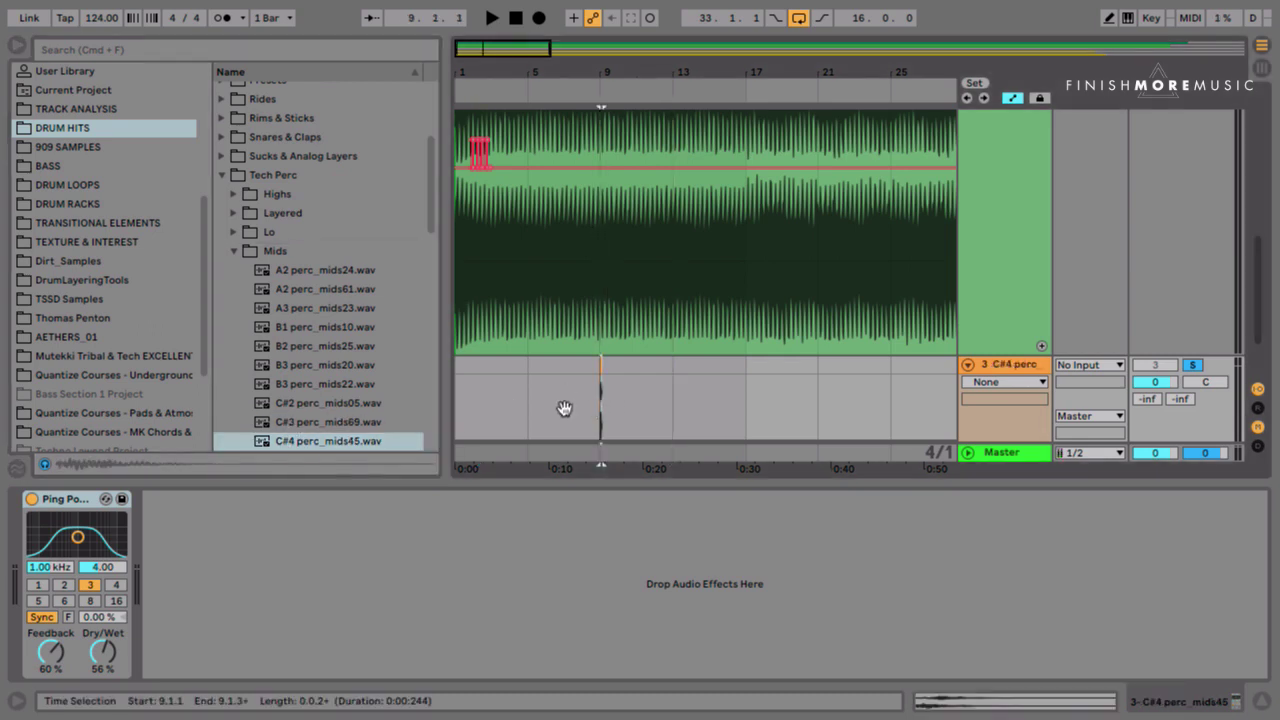
Hide the browser, zoom in around bar 9, and select the span 9.1.4 to 9.2.1.
key("super+alt+b")
left_click_drag(176, 66, 180, 82)
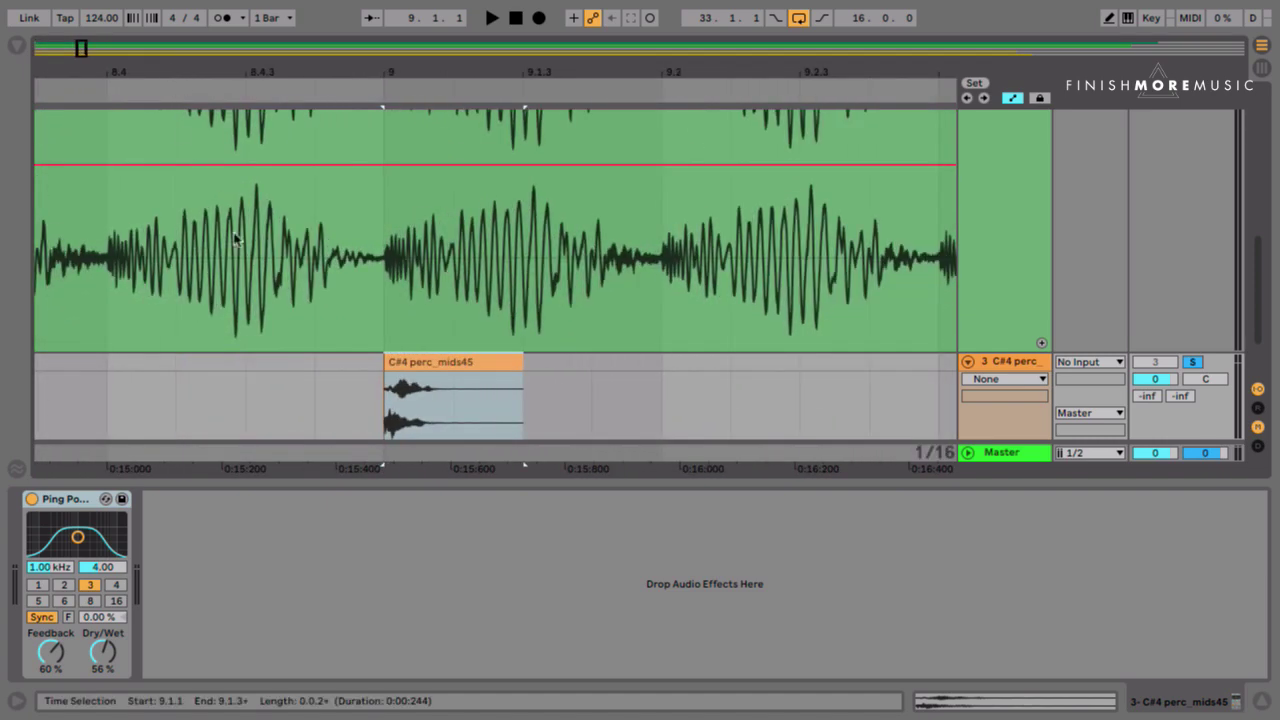
left_click_drag(603, 423, 645, 421)
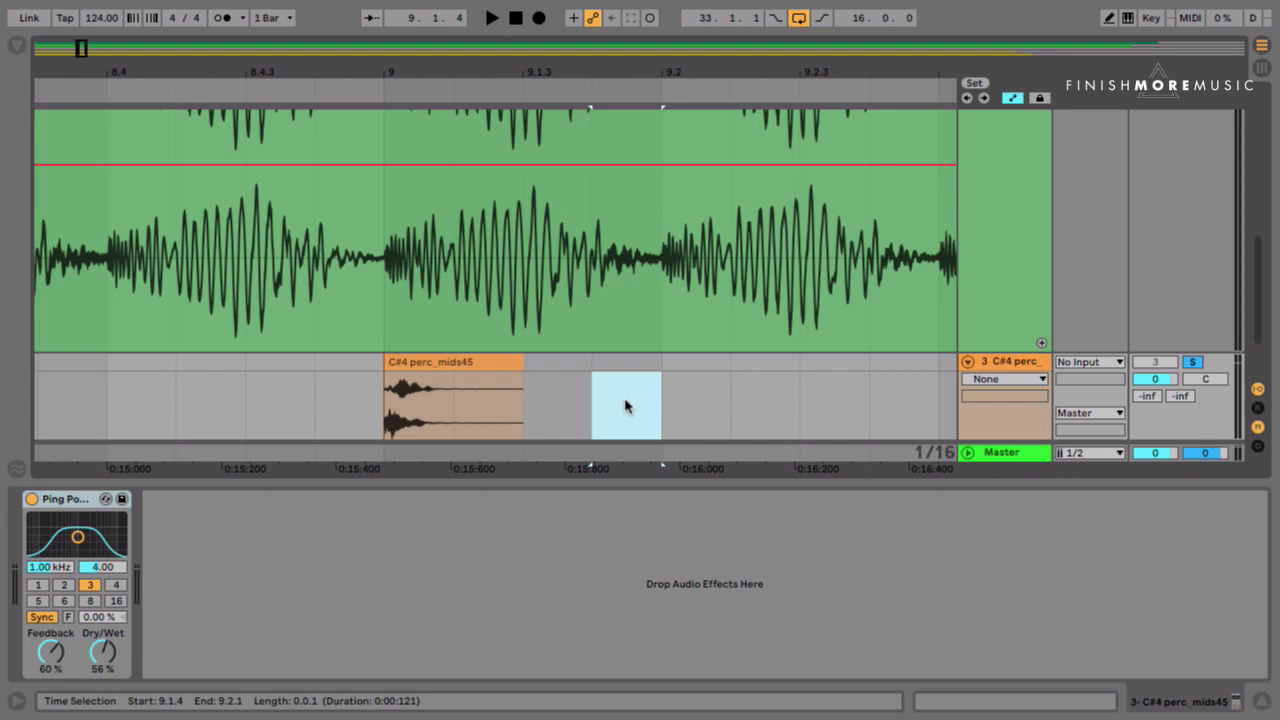
Switch track 3's Ping Pong Delay to free time at 121 ms with Dry/Wet at 40%.
left_click(46, 619)
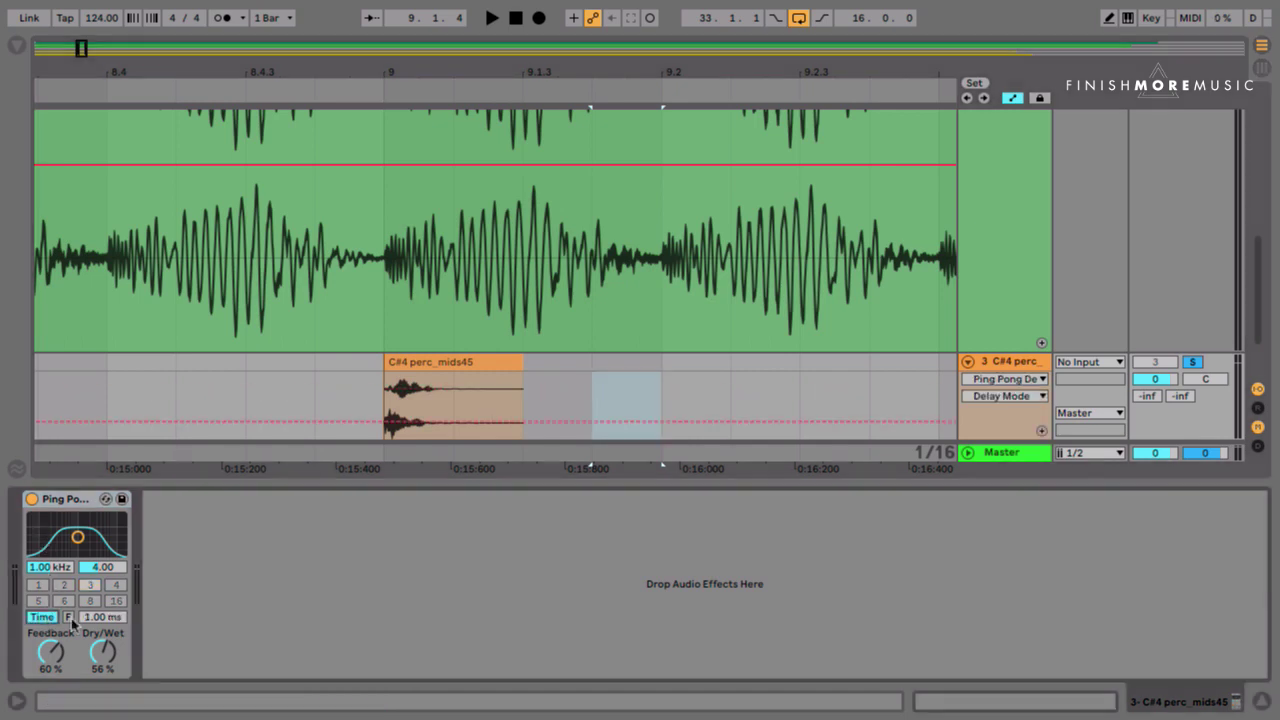
left_click(115, 619)
type("121")
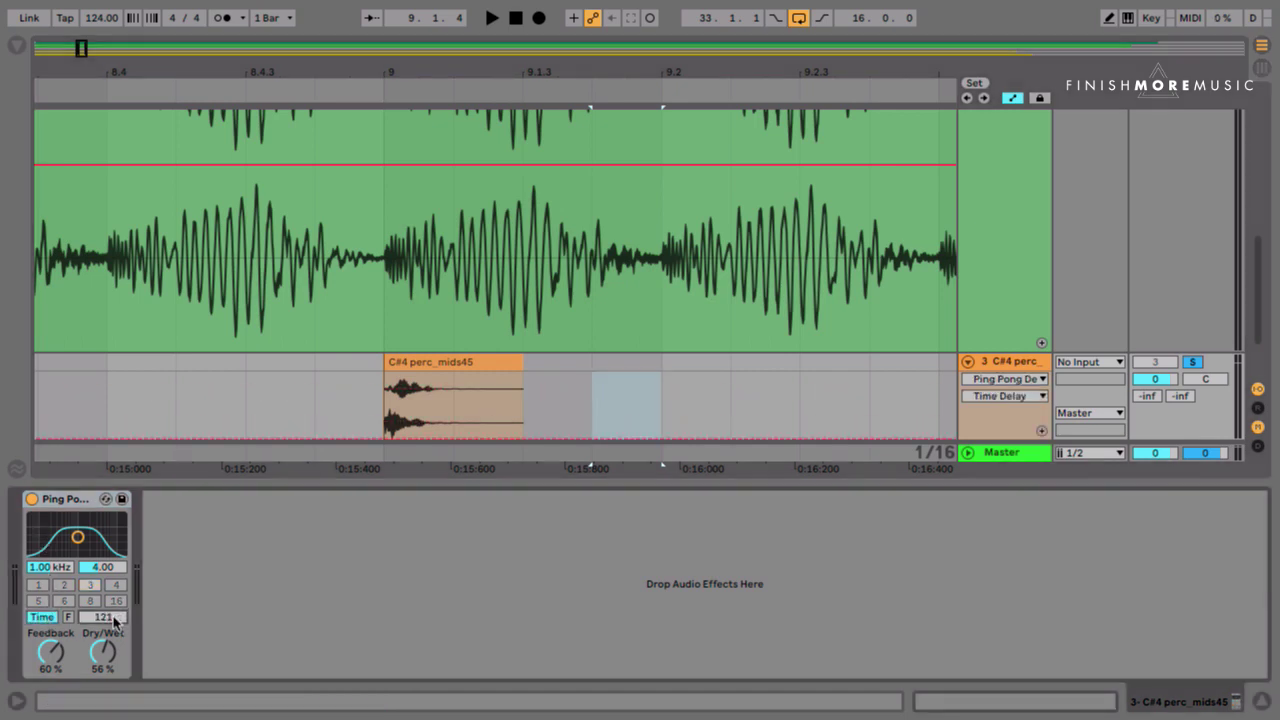
key("Return")
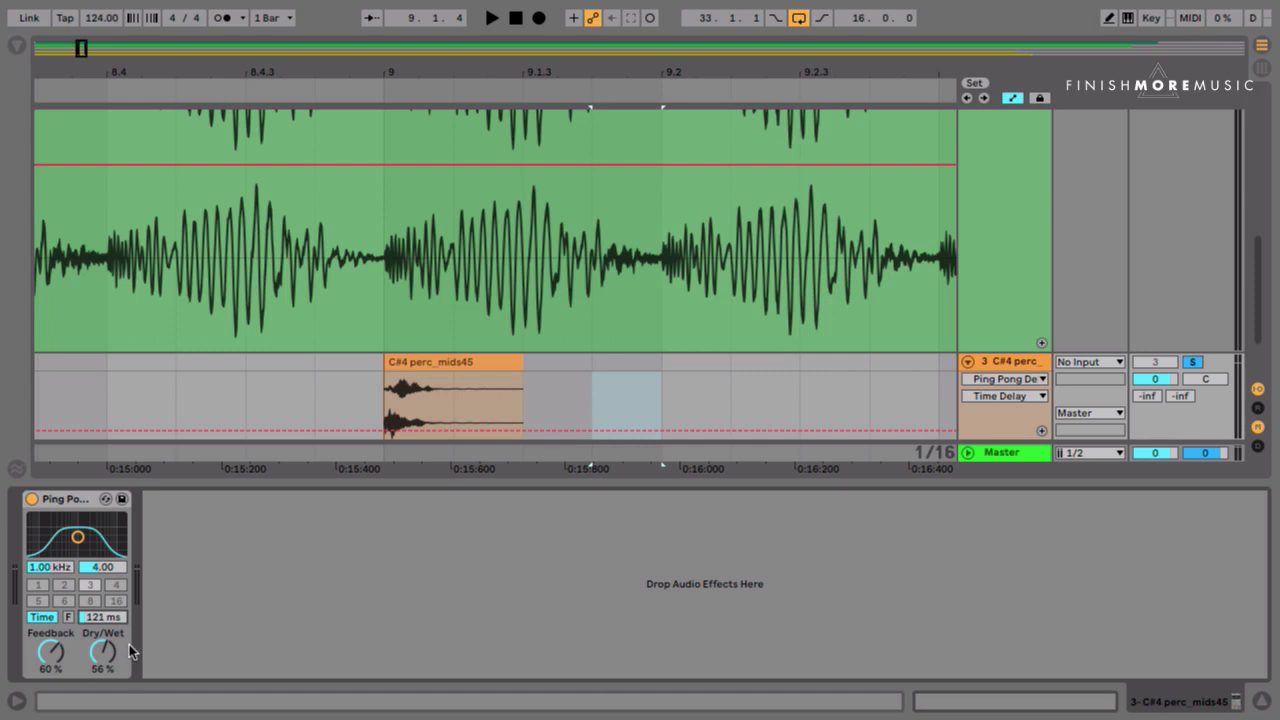
left_click_drag(101, 651, 101, 667)
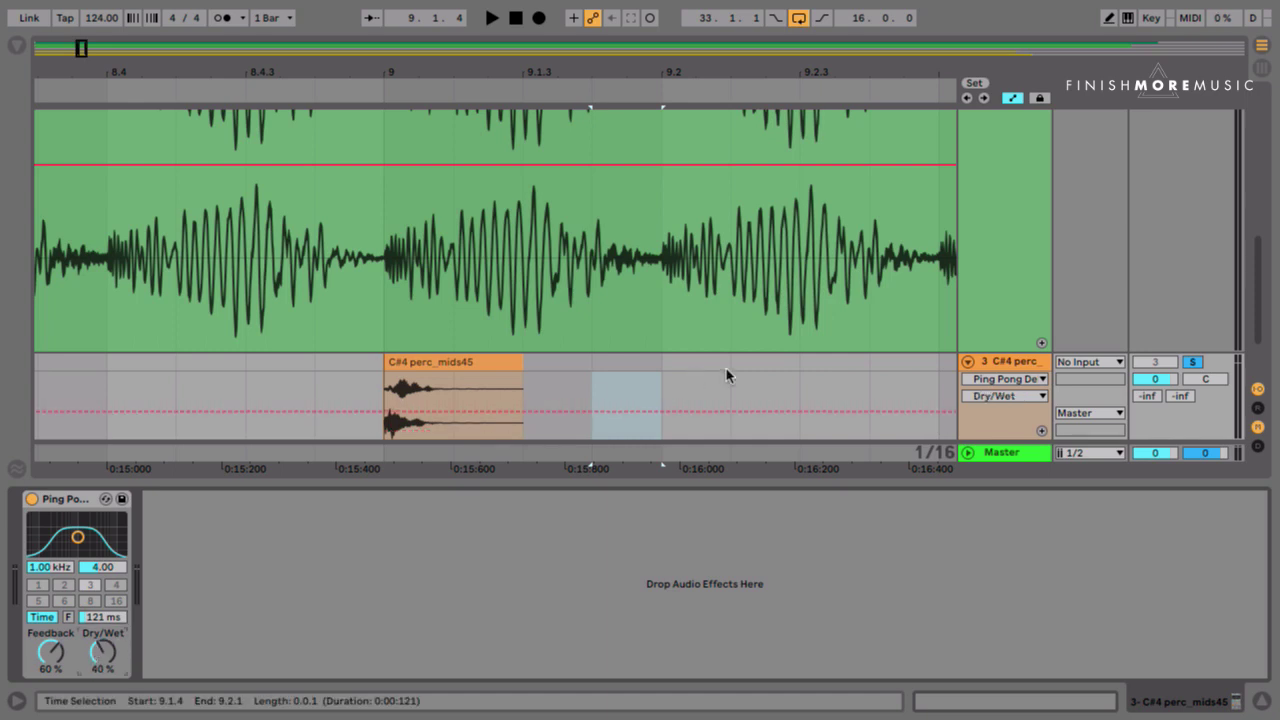
Play the C#4 perc_mids45 clip, then change the delay time to 142 ms.
left_click(443, 376)
key("space")
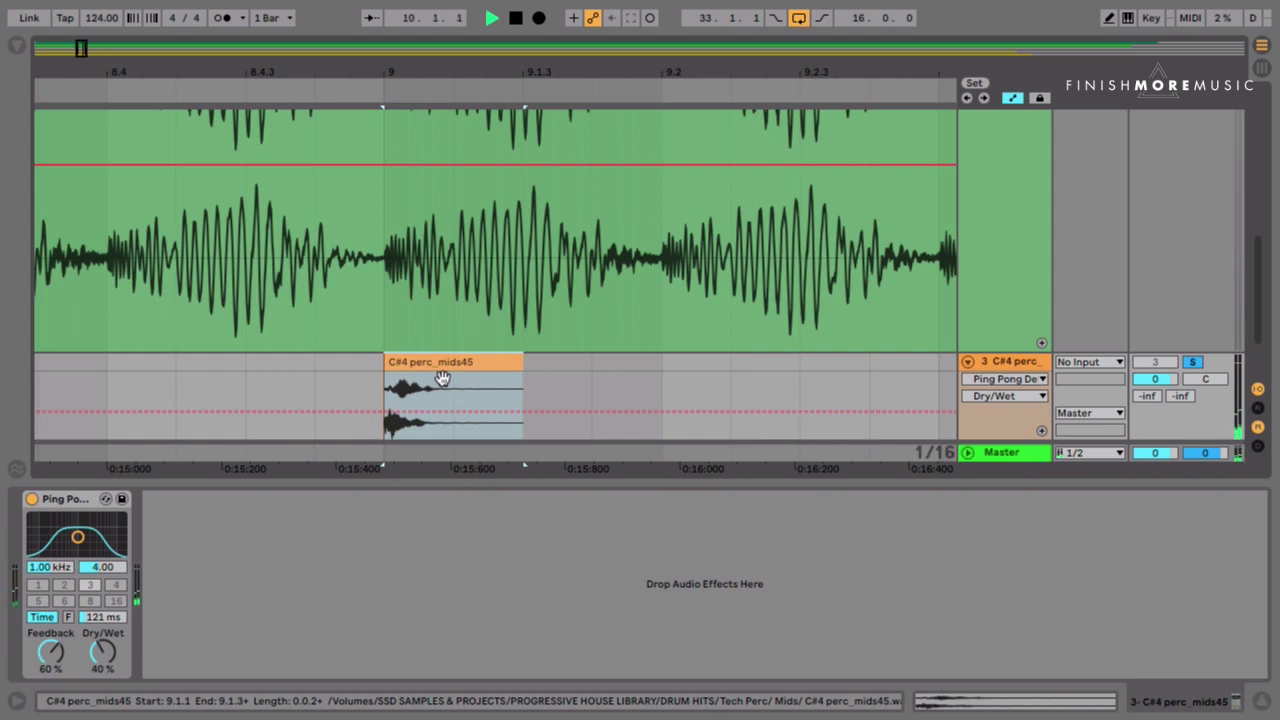
key("space")
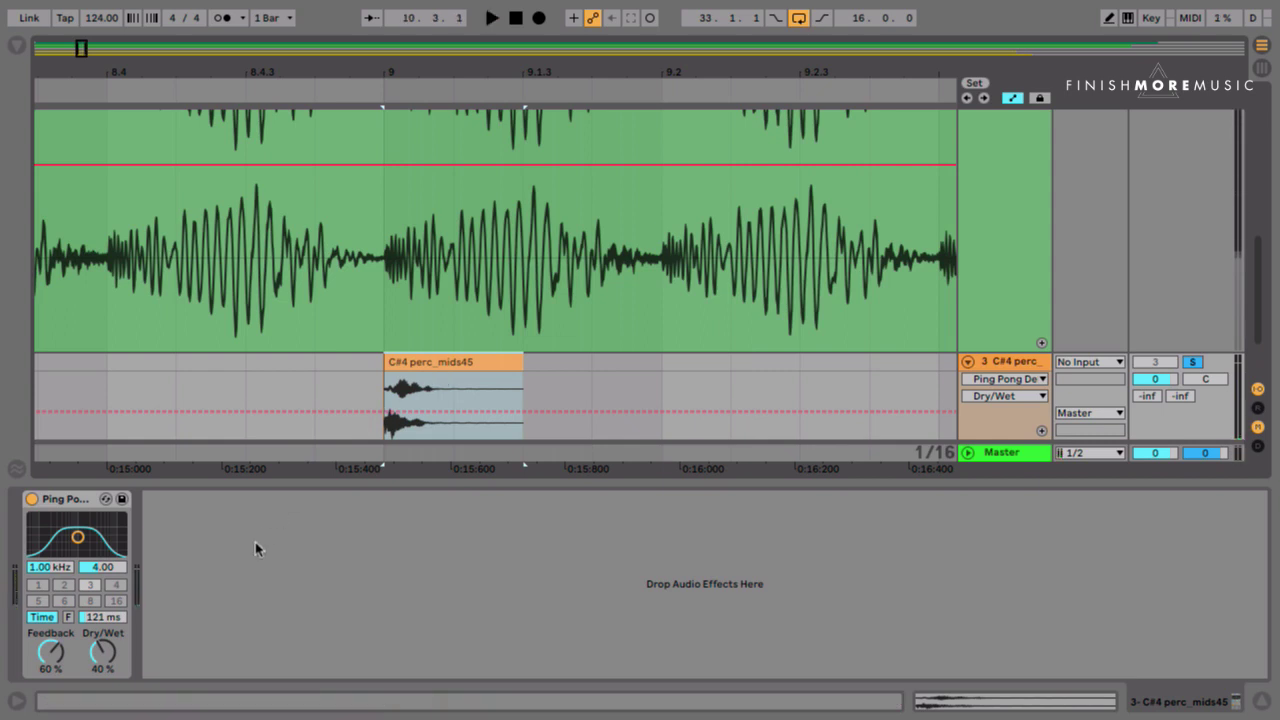
left_click(92, 614)
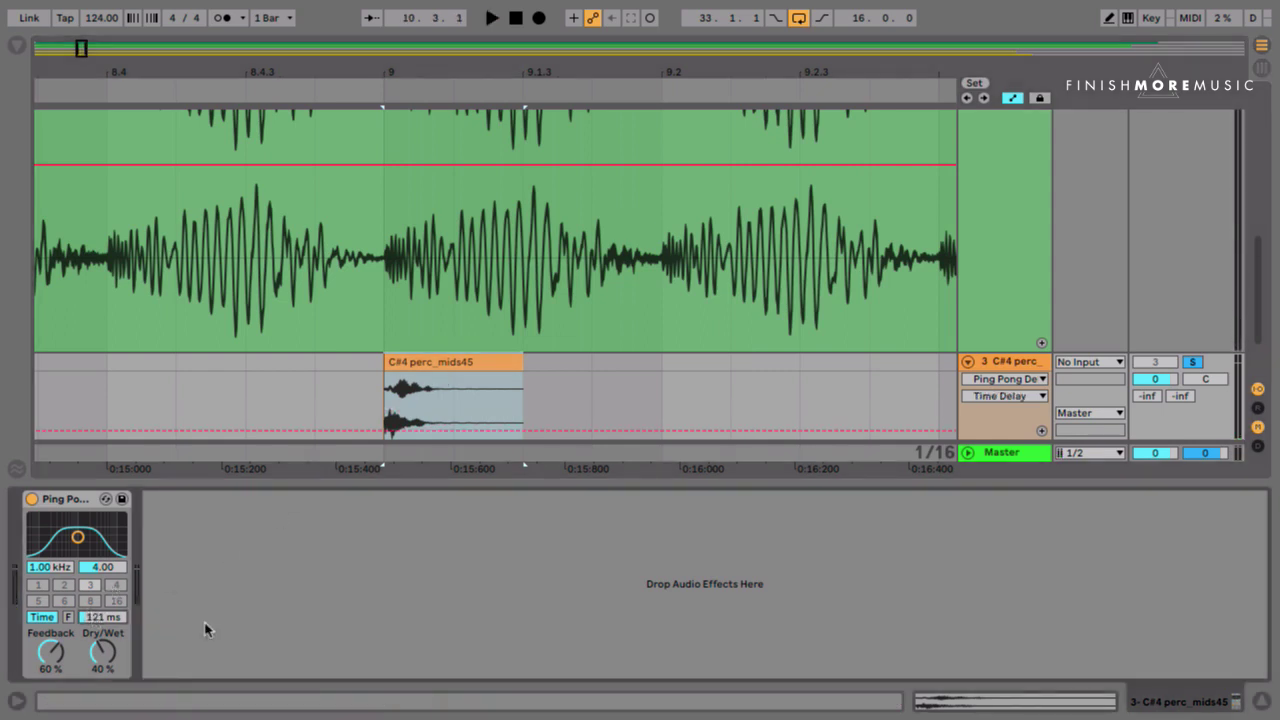
type("142")
key("Return")
Set the delay time to 242 ms and preview the clip with the metronome on.
type("242")
key("Return")
key("space")
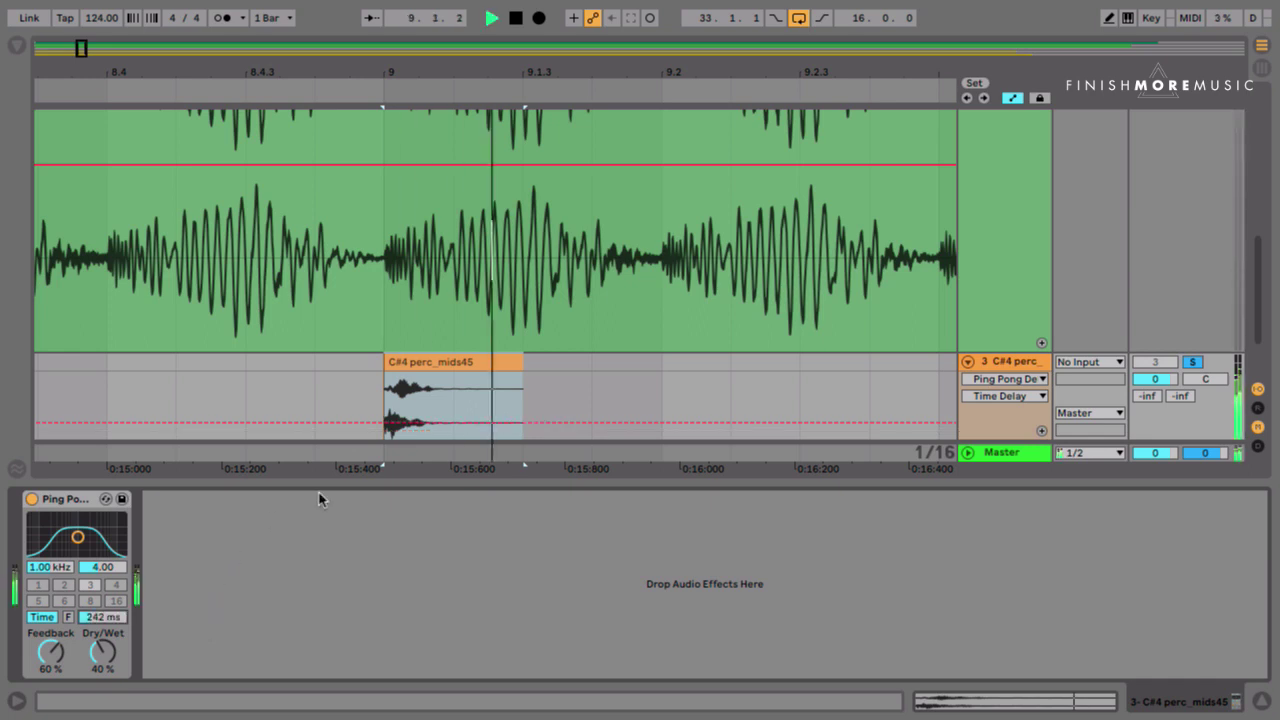
key("space")
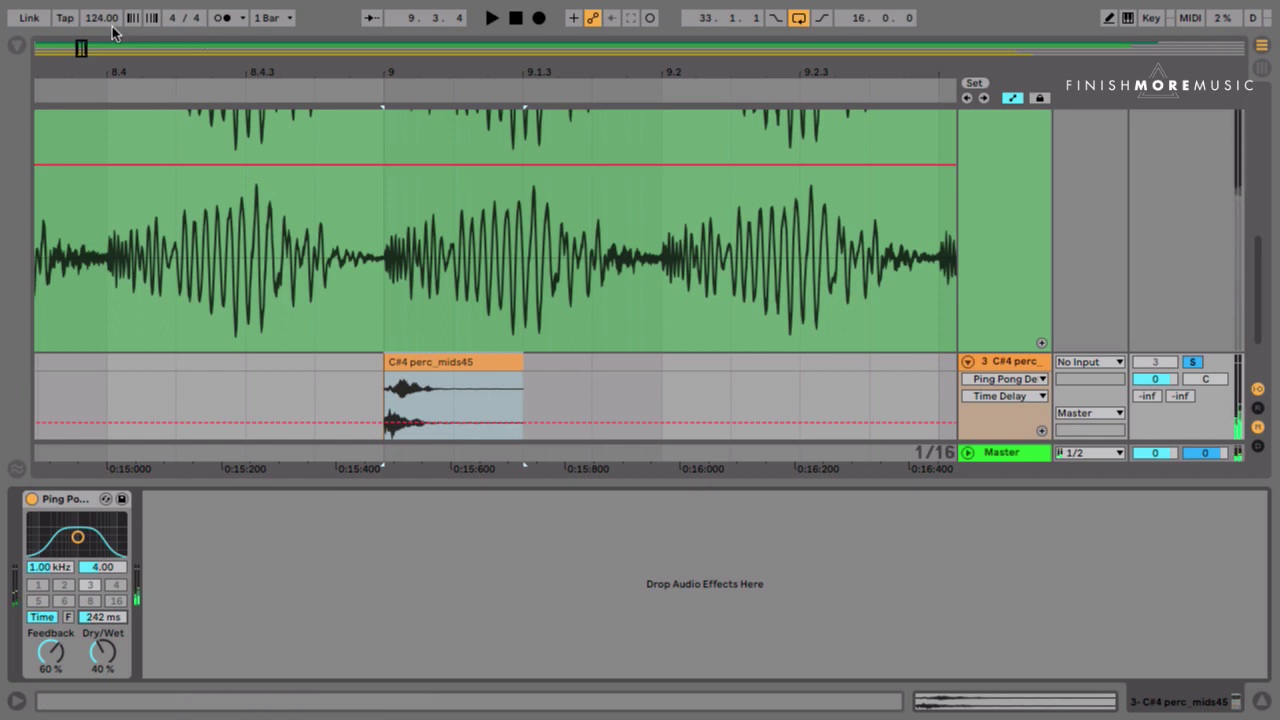
left_click(221, 16)
key("space")
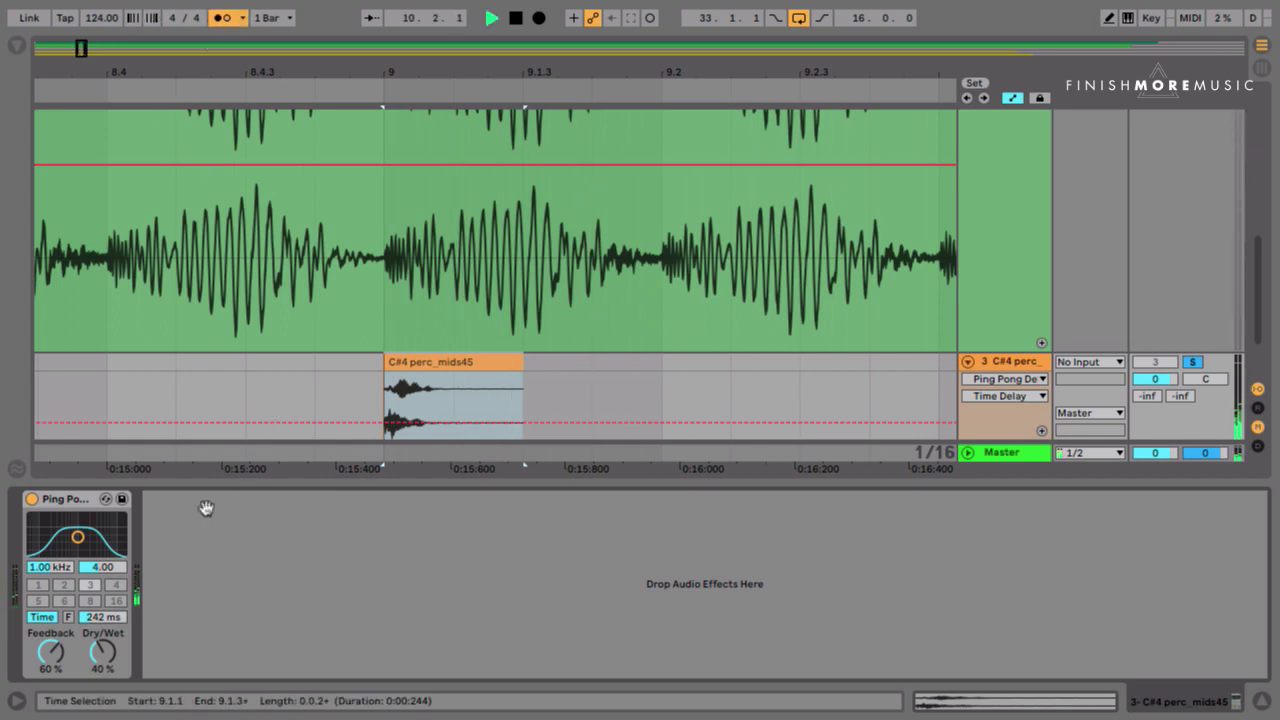
key("space")
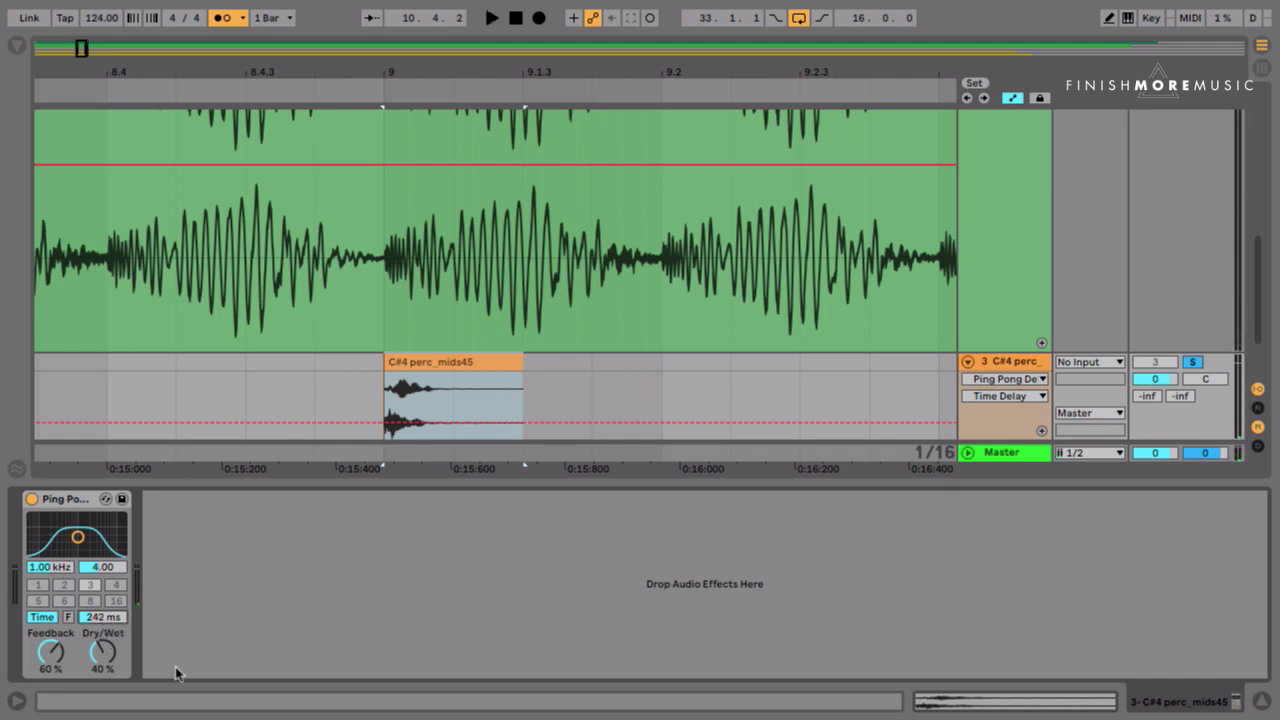
Double the delay time to 484 ms and replay the clip.
key("ctrl+z")
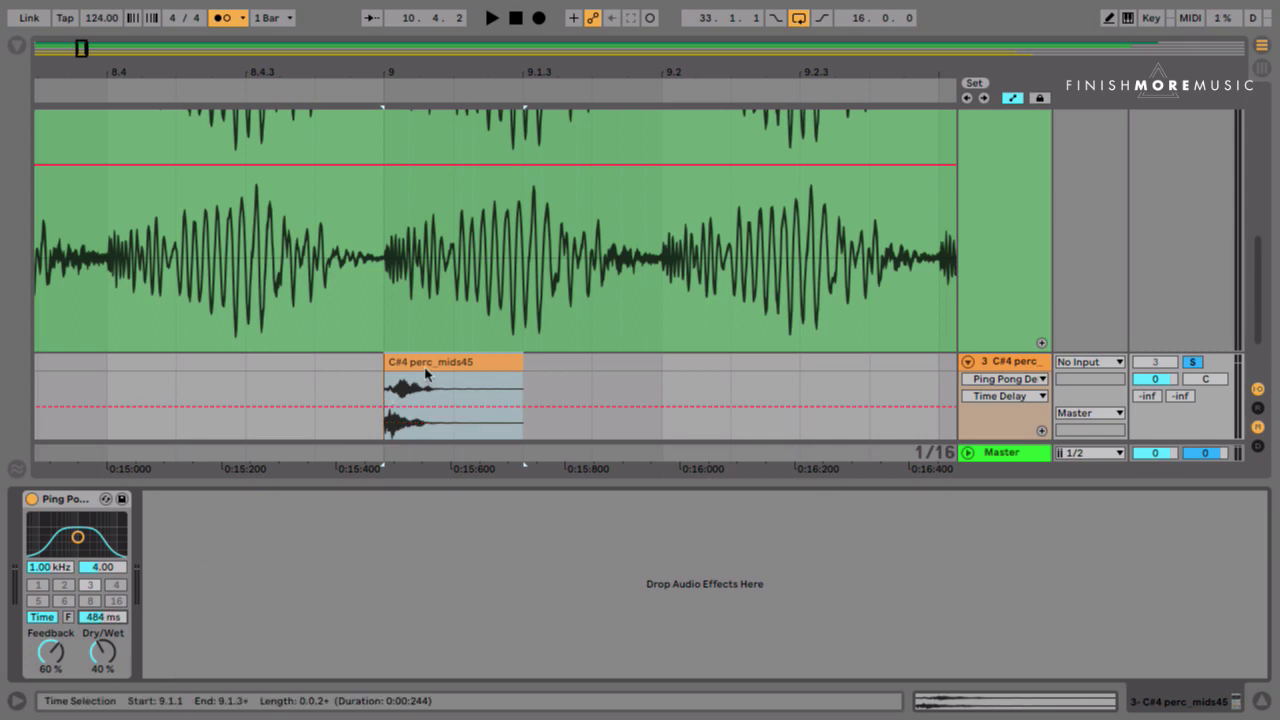
key("space")
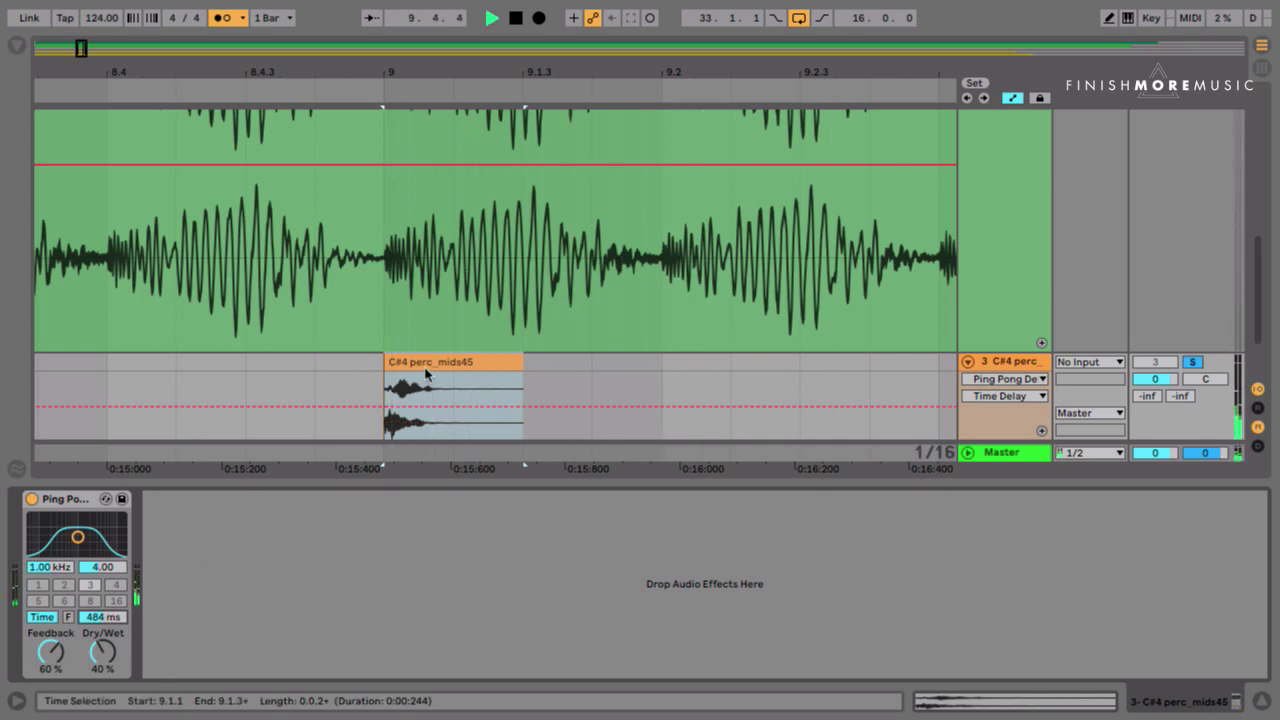
key("space")
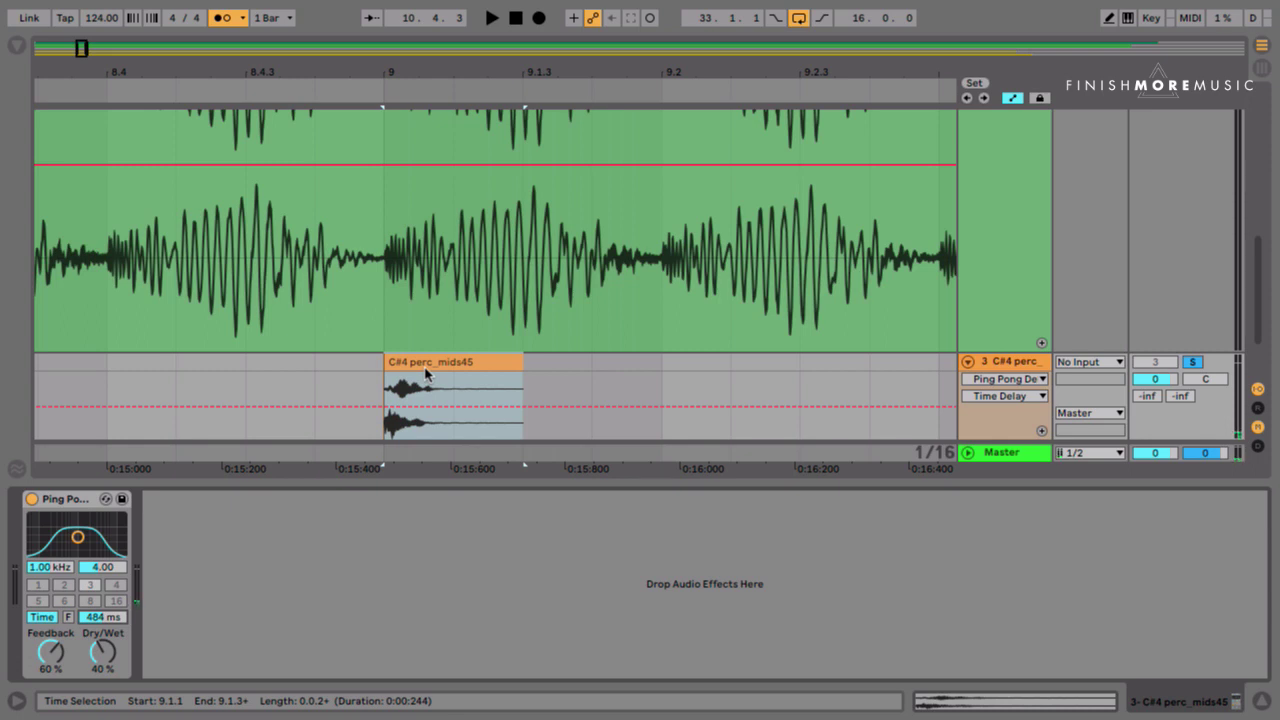
Add a Time Delay automation breakpoint ramping down to about 243 ms after the clip.
scroll(786, 300, "down", 3)
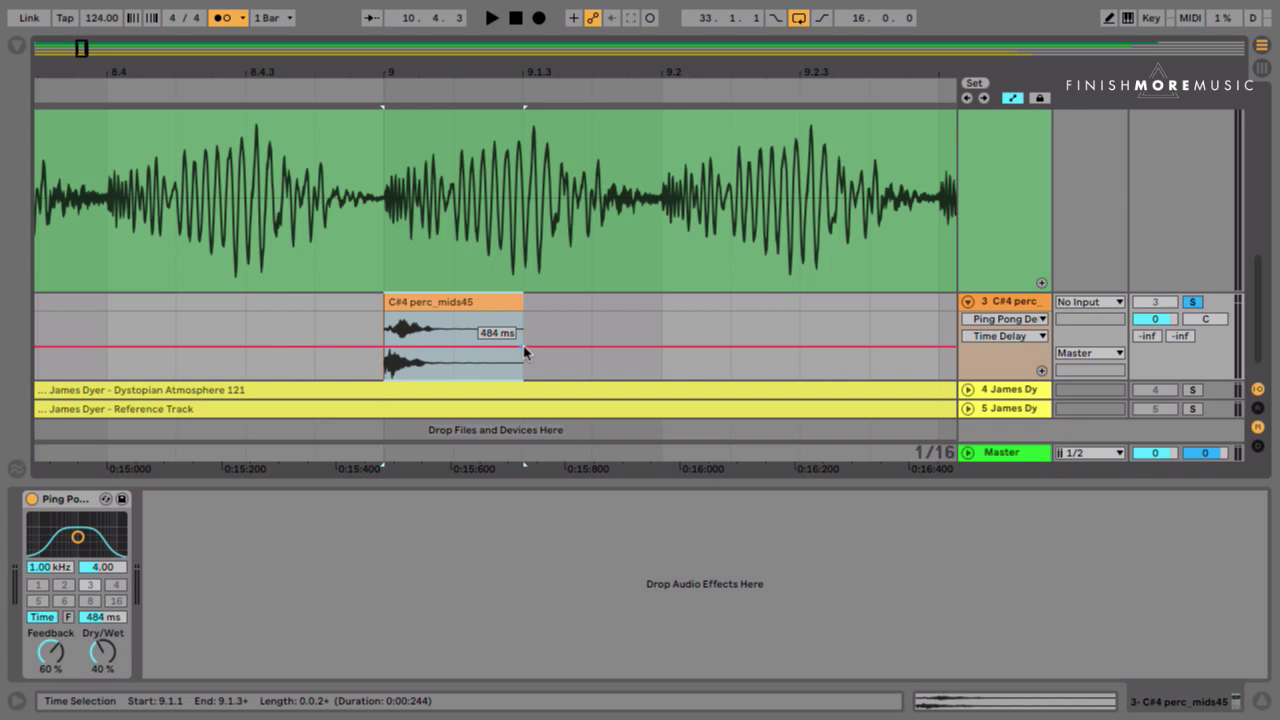
left_click(523, 347)
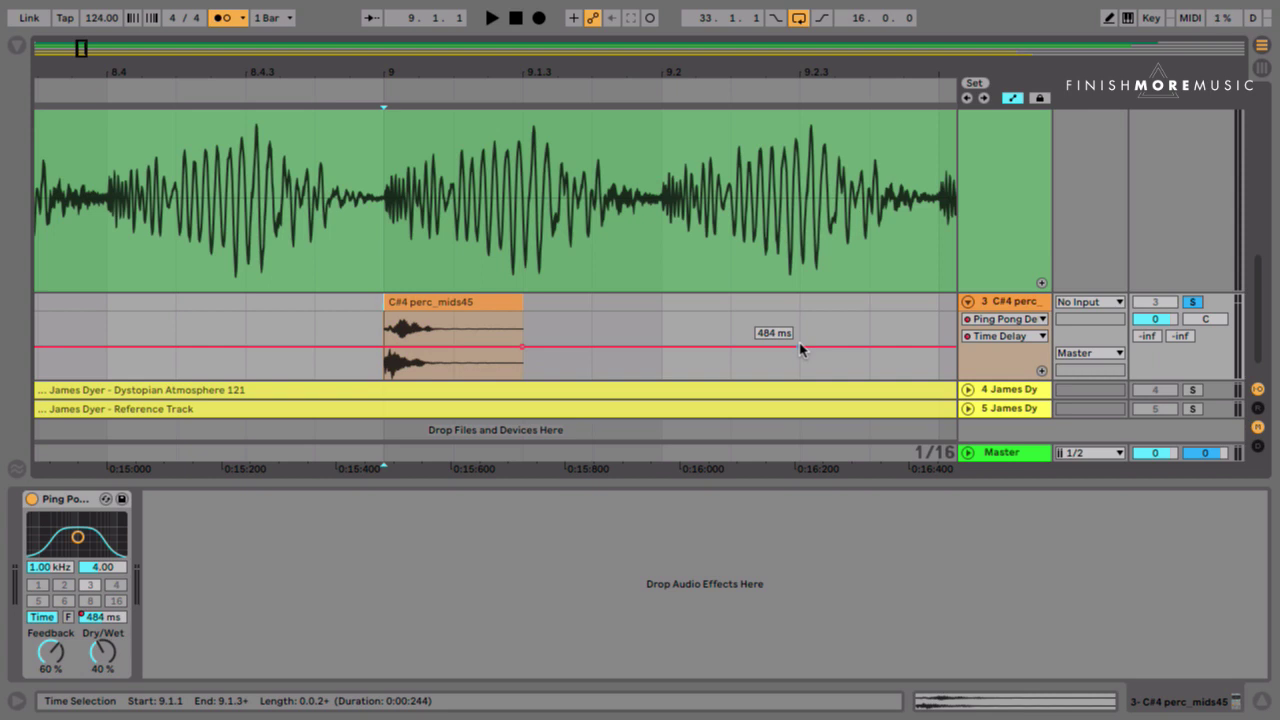
left_click_drag(800, 348, 800, 350)
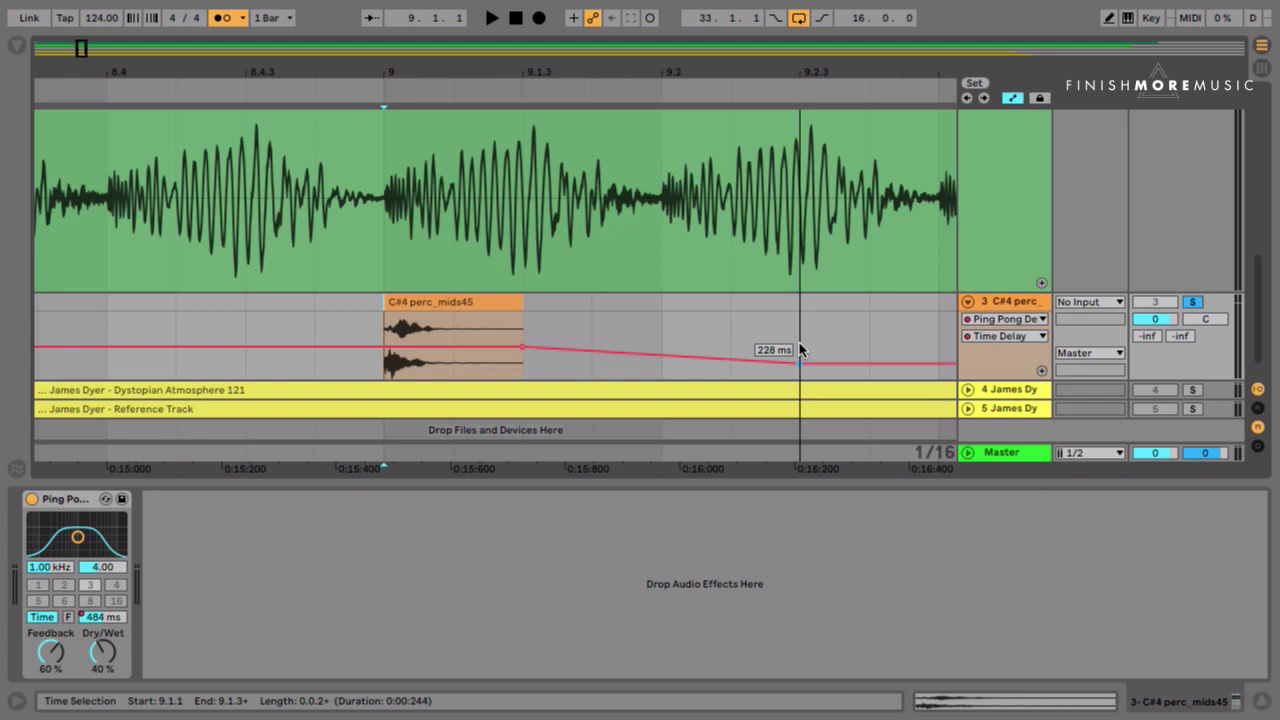
left_click_drag(800, 350, 800, 348)
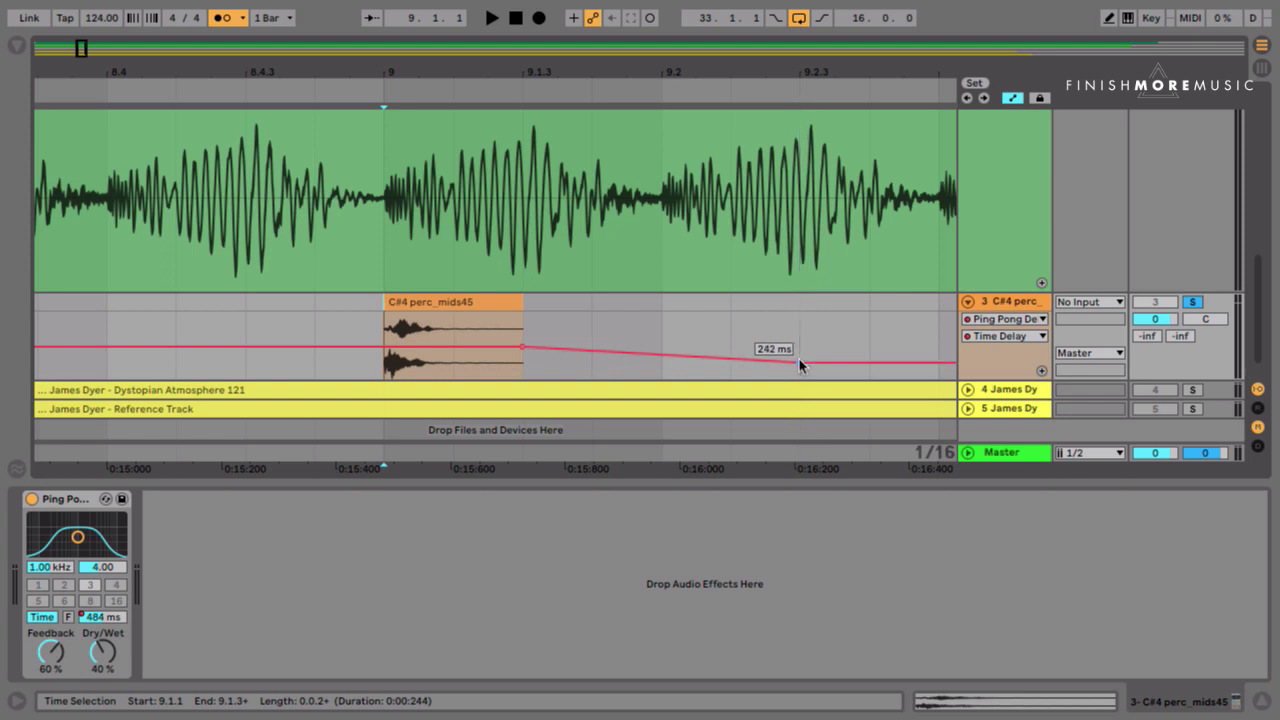
key("space")
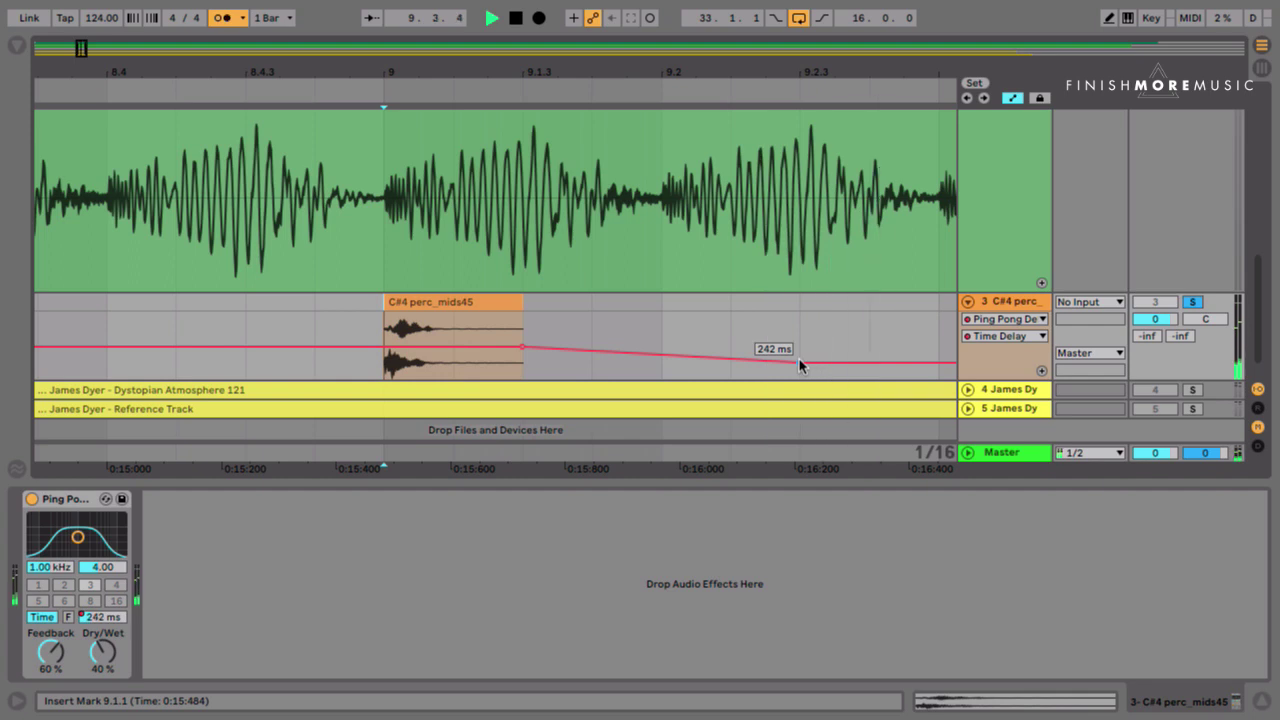
key("space")
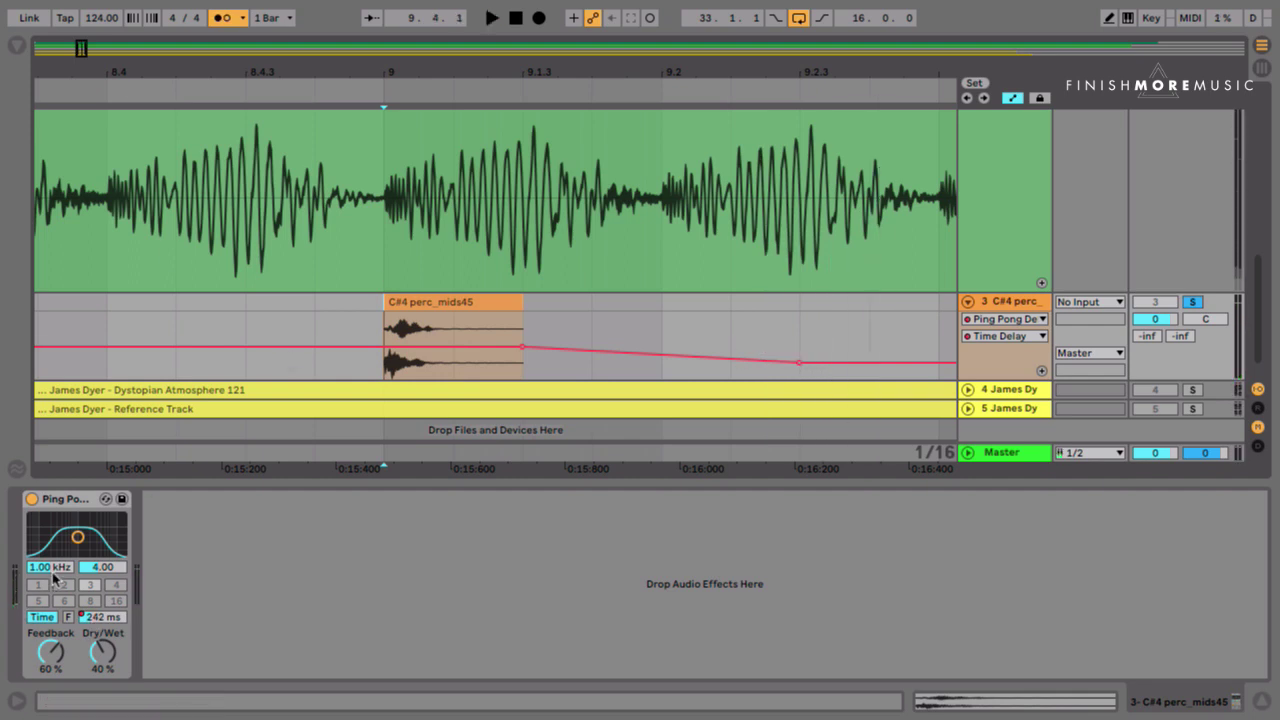
Raise the delay feedback to 69% and play from 9.1.4, zooming out.
left_click_drag(50, 655, 50, 648)
key("space")
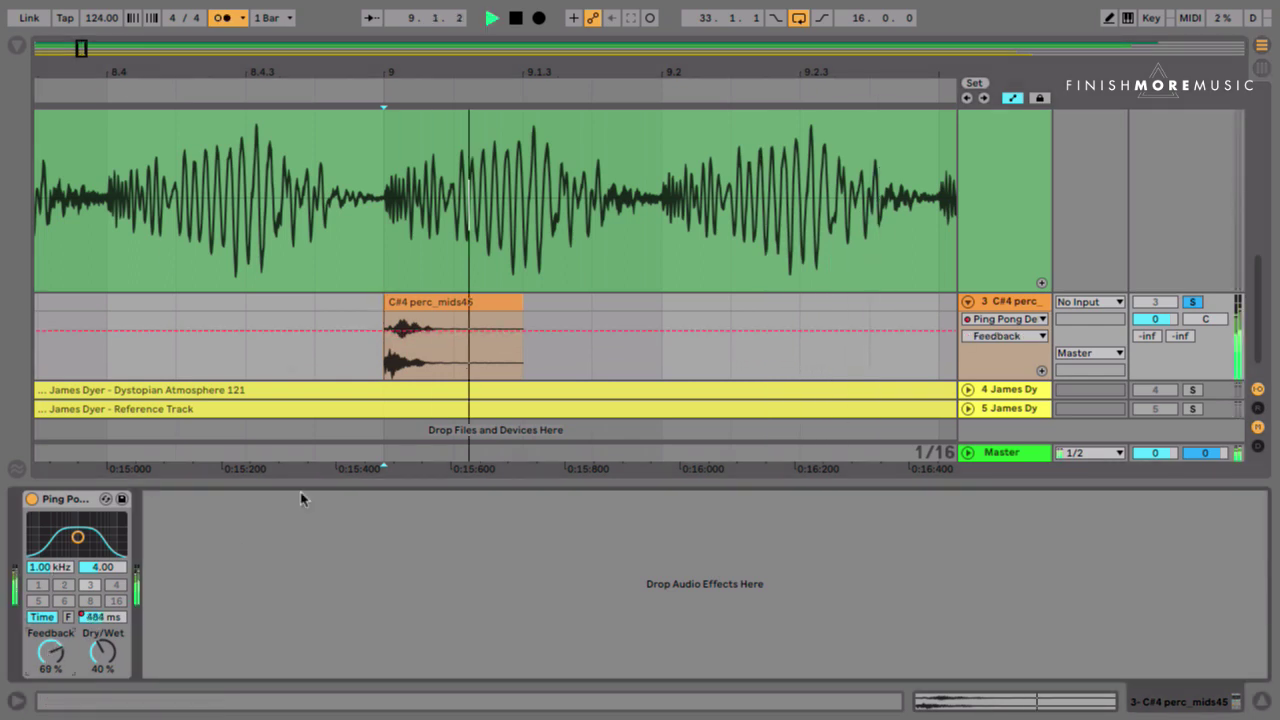
left_click(597, 357)
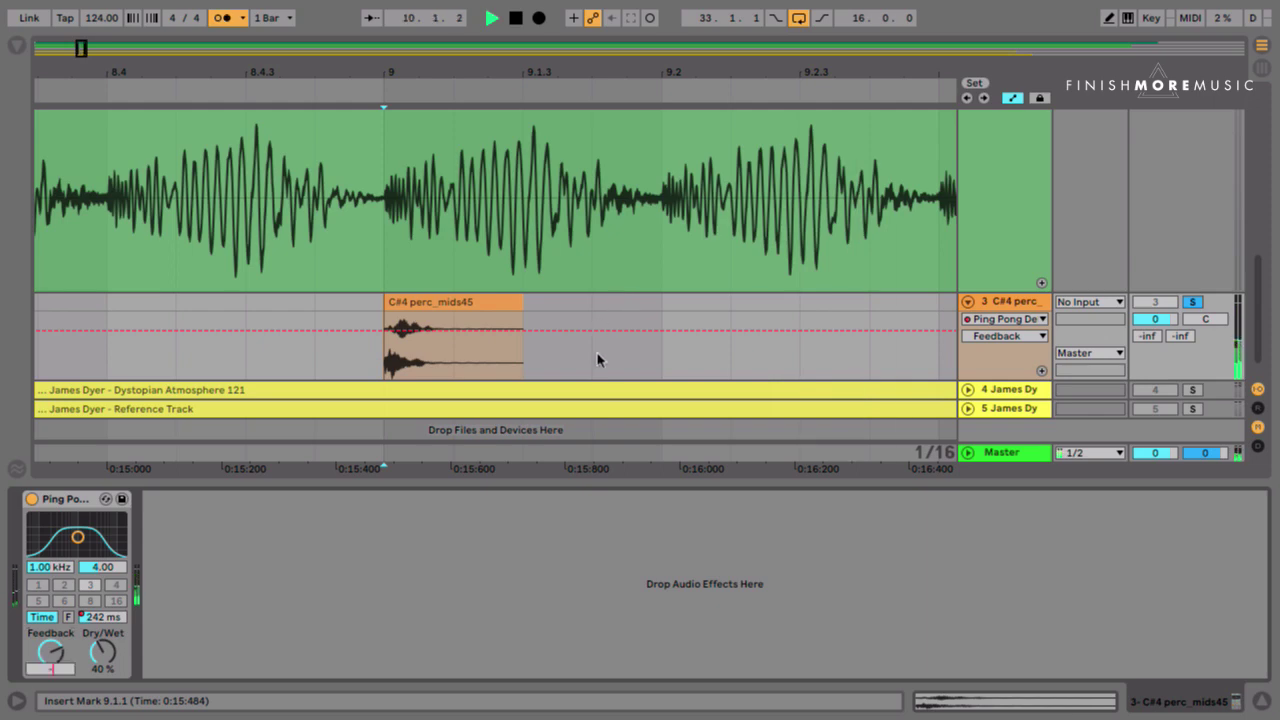
key("minus")
key("minus")
key("minus")
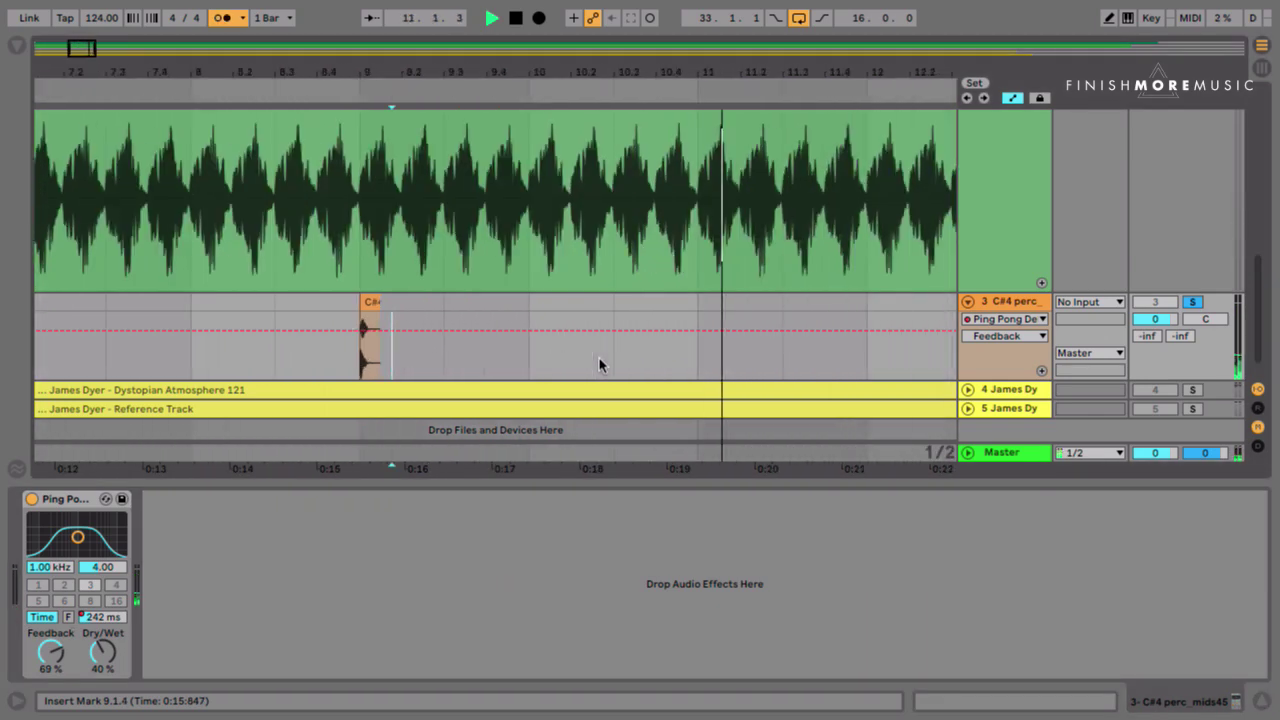
key("space")
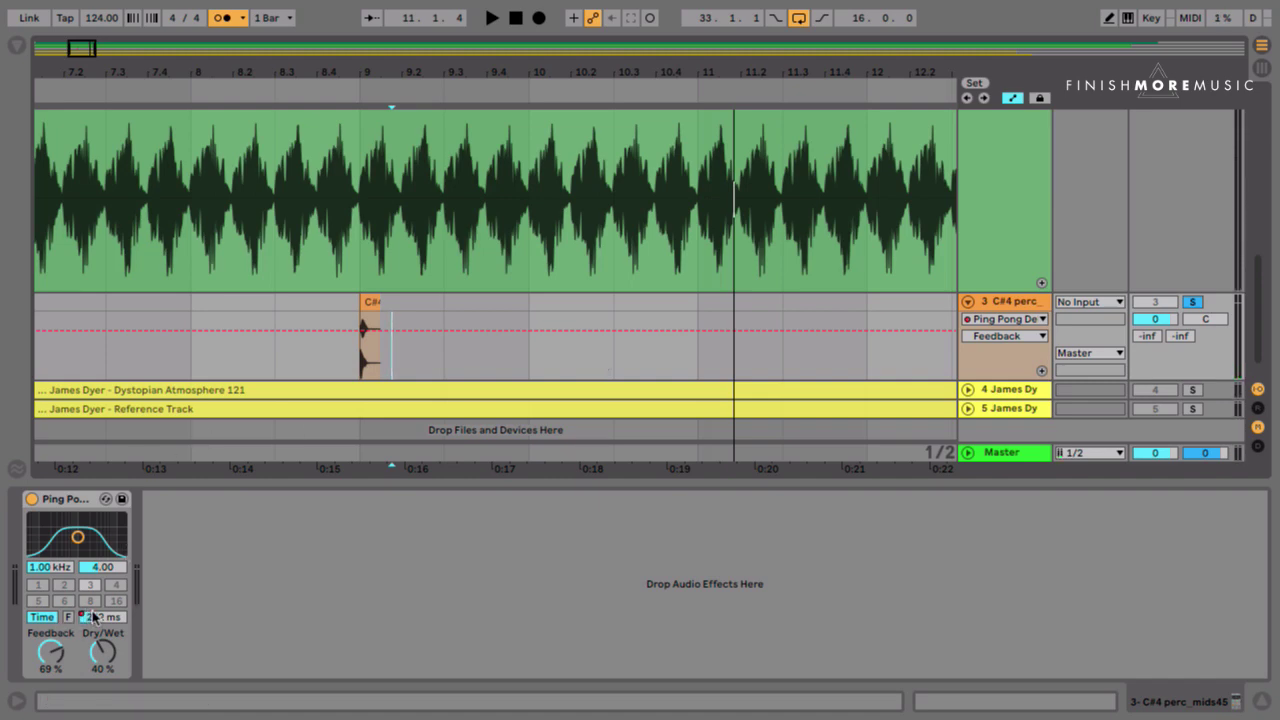
Put the Ping Pong Delay in Repitch mode and extend the Time Delay ramp to bar 10.
right_click(70, 498)
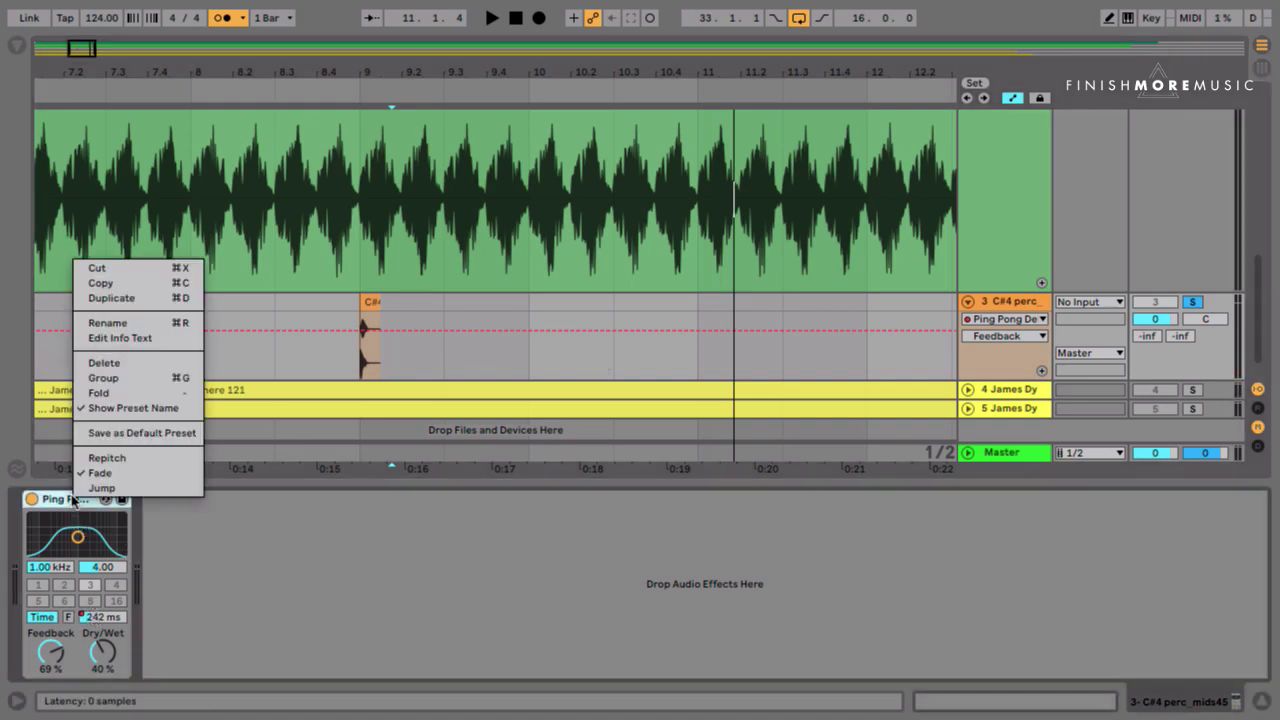
left_click(112, 477)
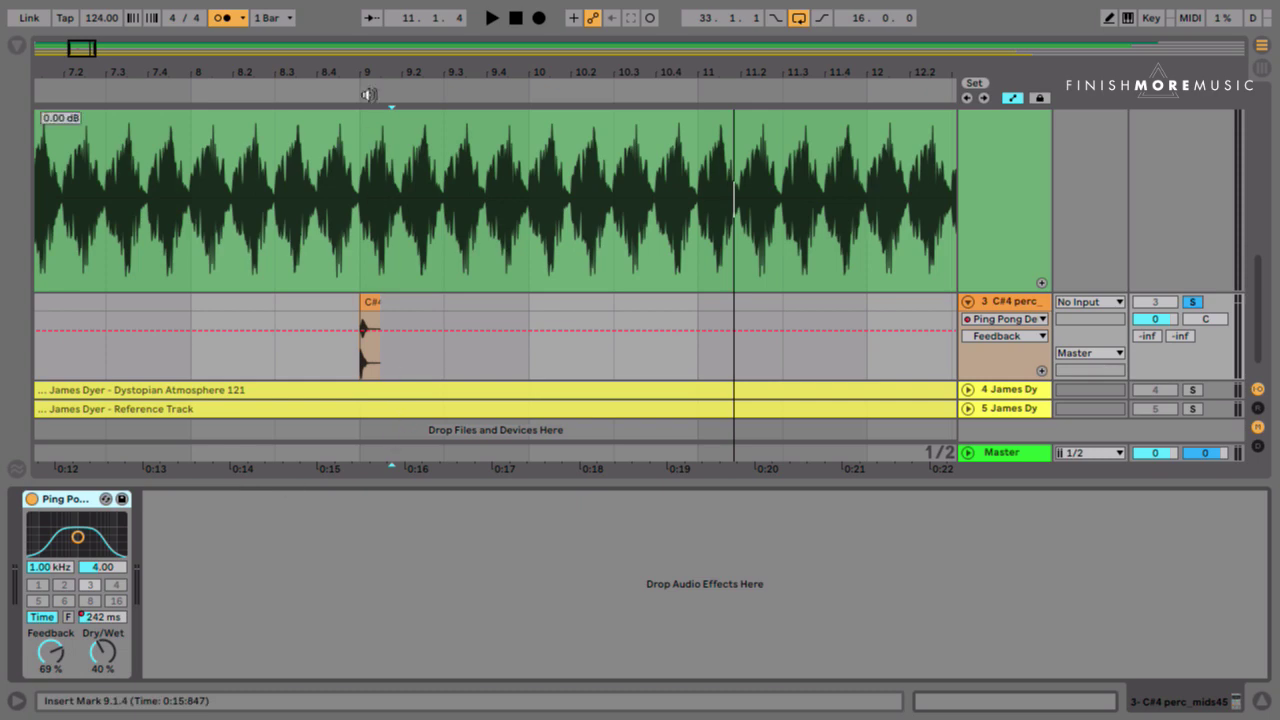
left_click(85, 620)
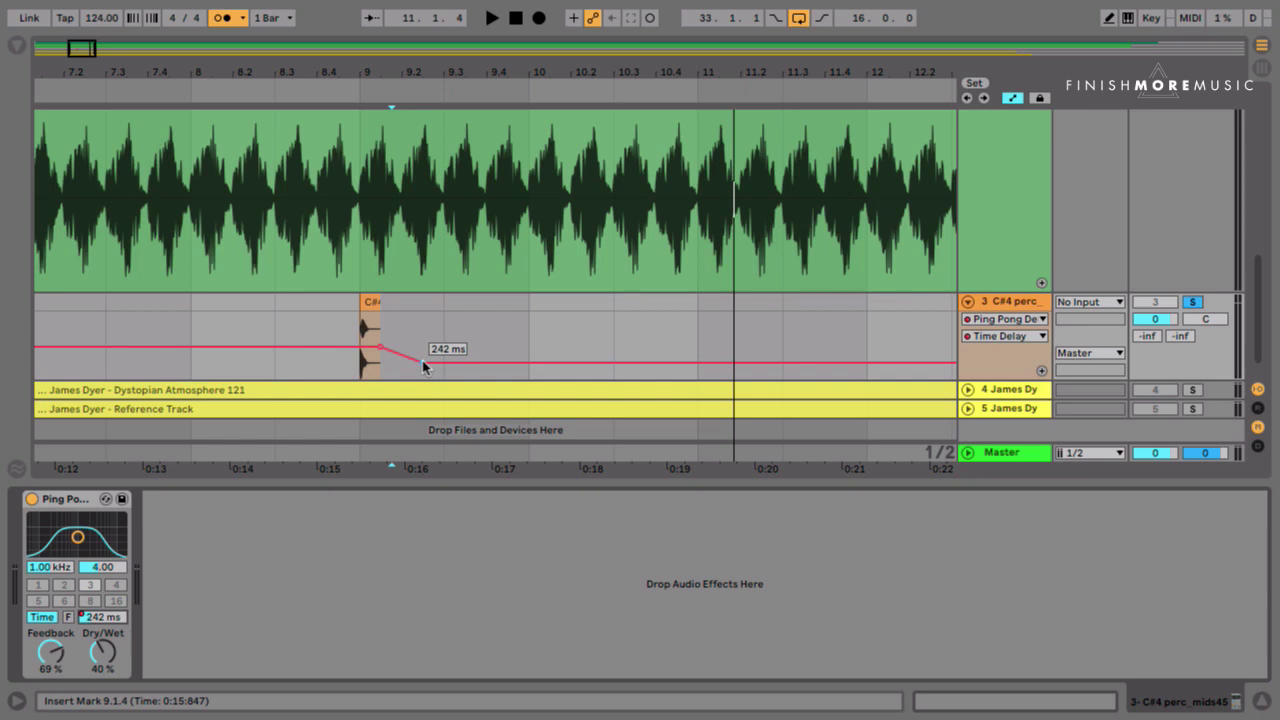
left_click_drag(422, 362, 529, 362)
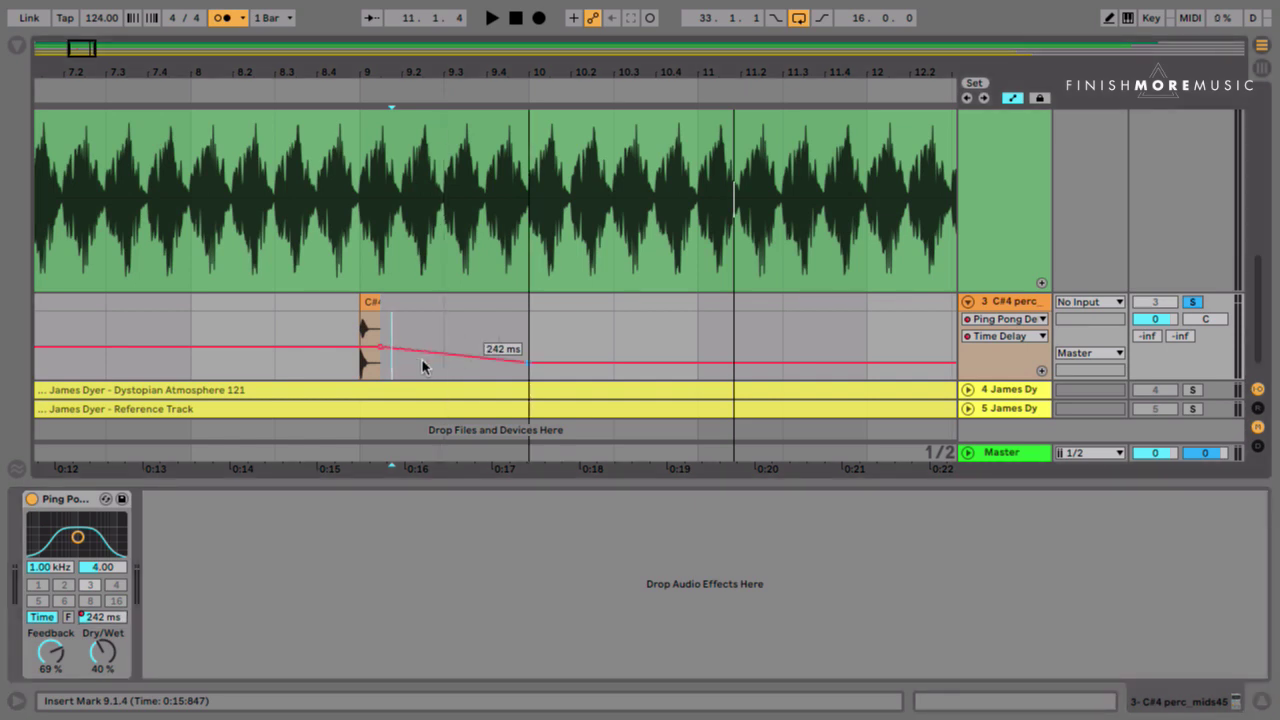
Turn the metronome off and audition the C#4 clip's pitching delay from bar 9.
key("space")
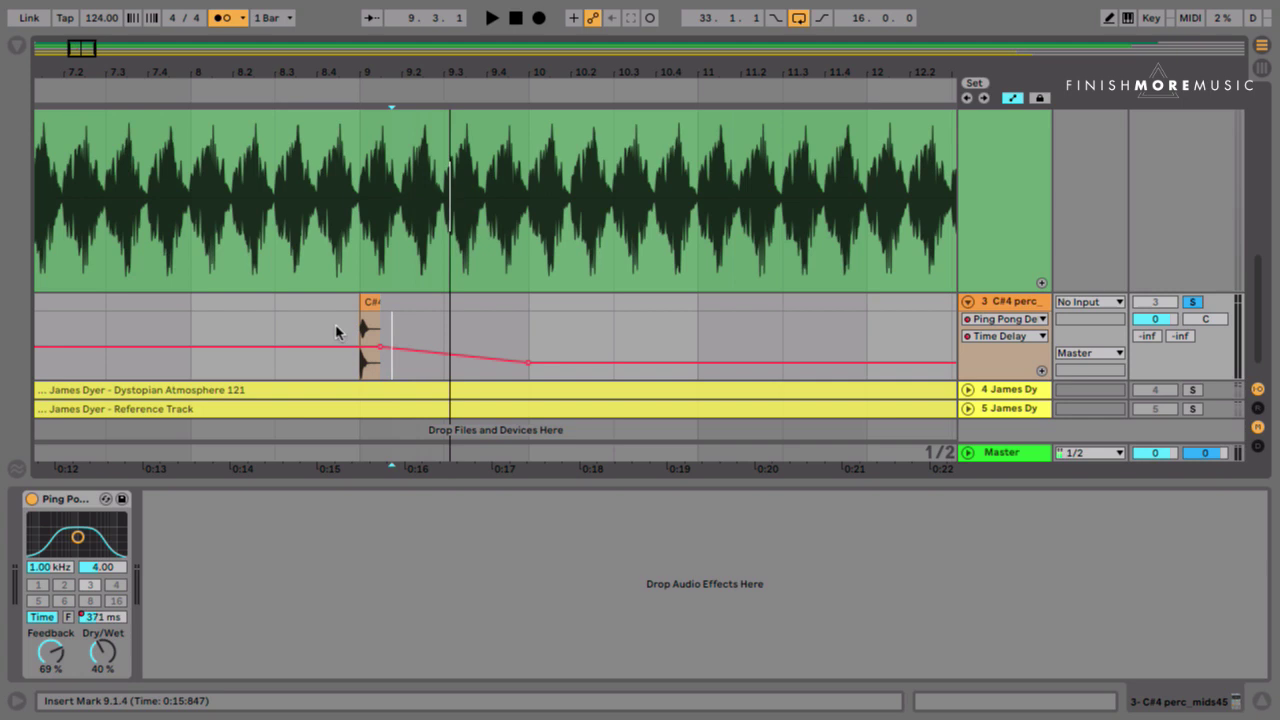
left_click(366, 332)
key("space")
left_click(226, 10)
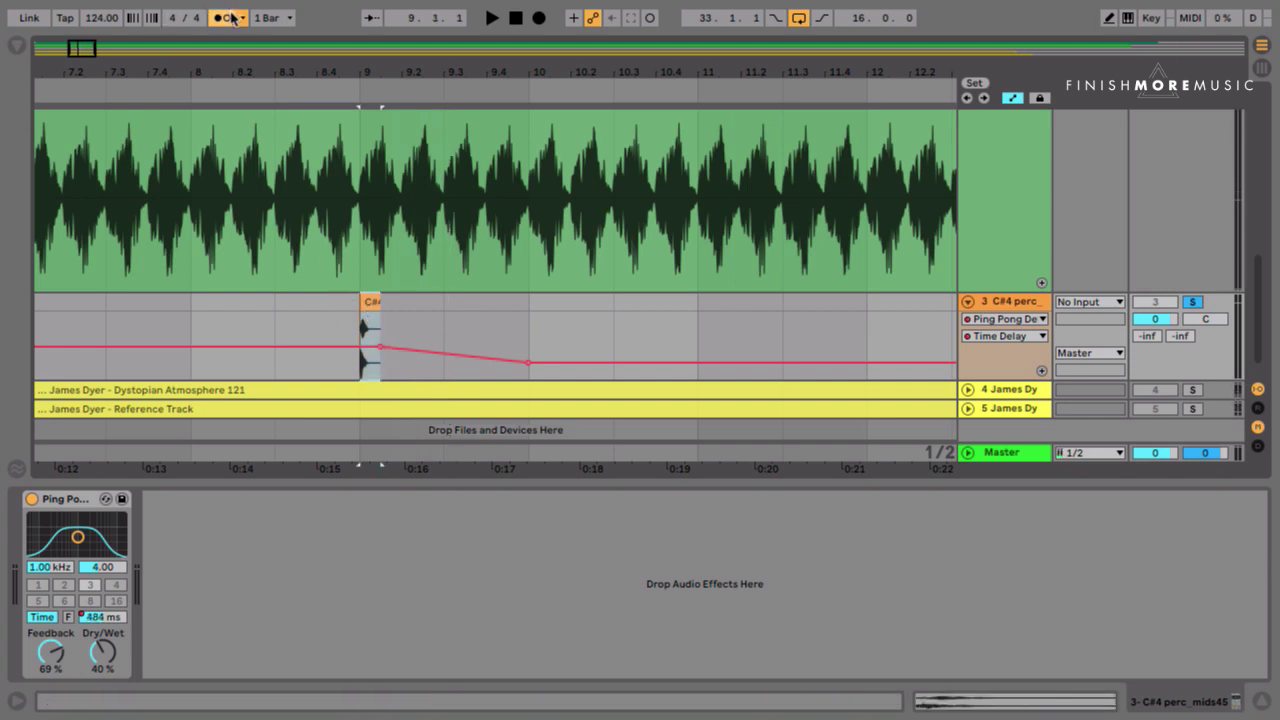
key("space")
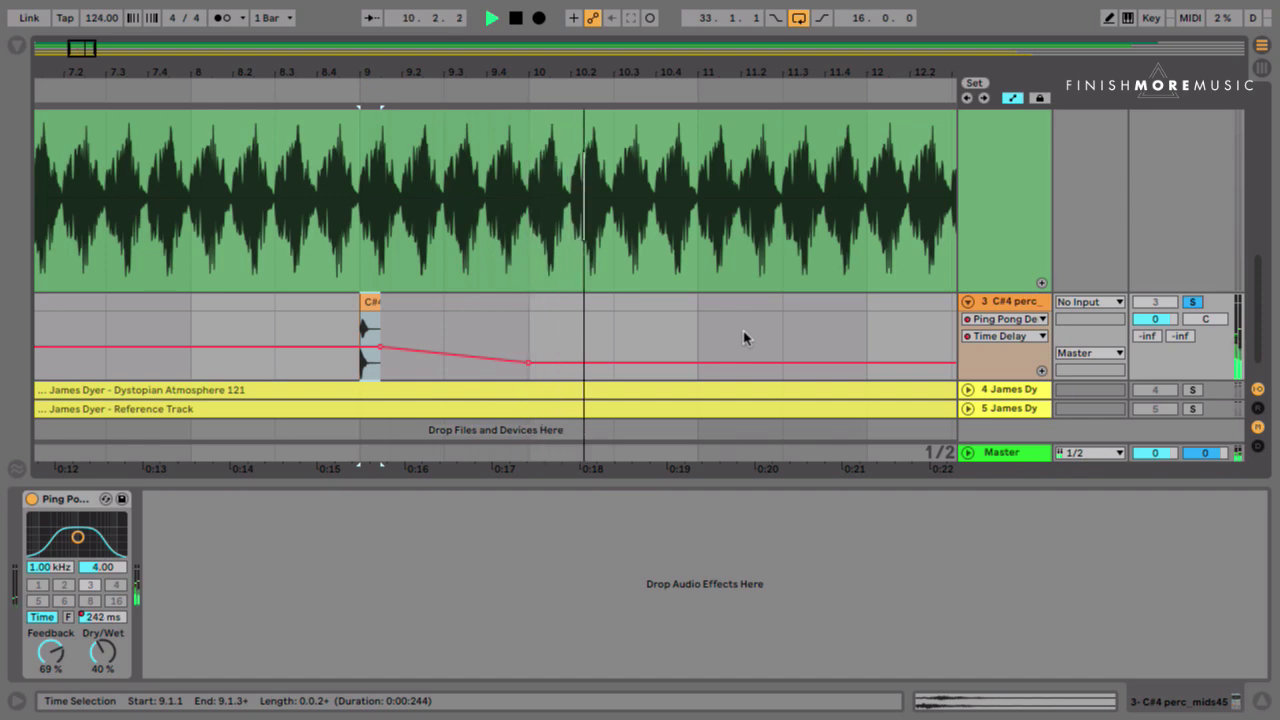
key("space")
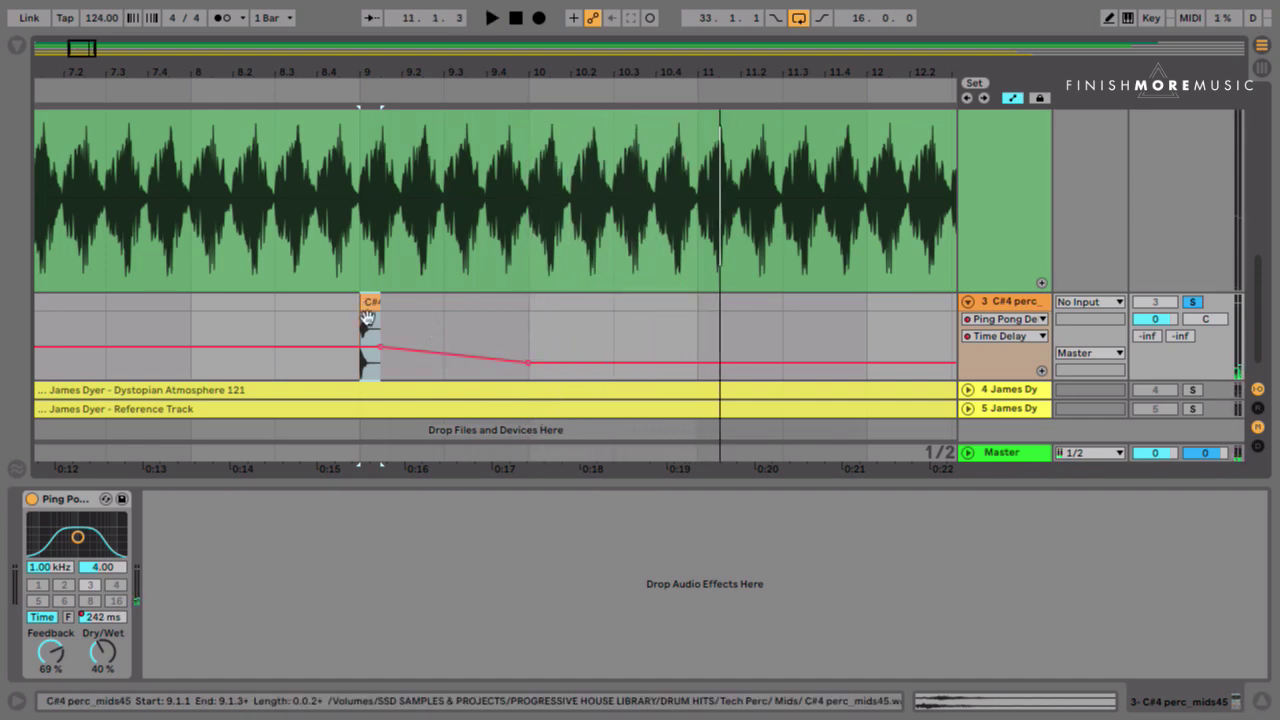
key("space")
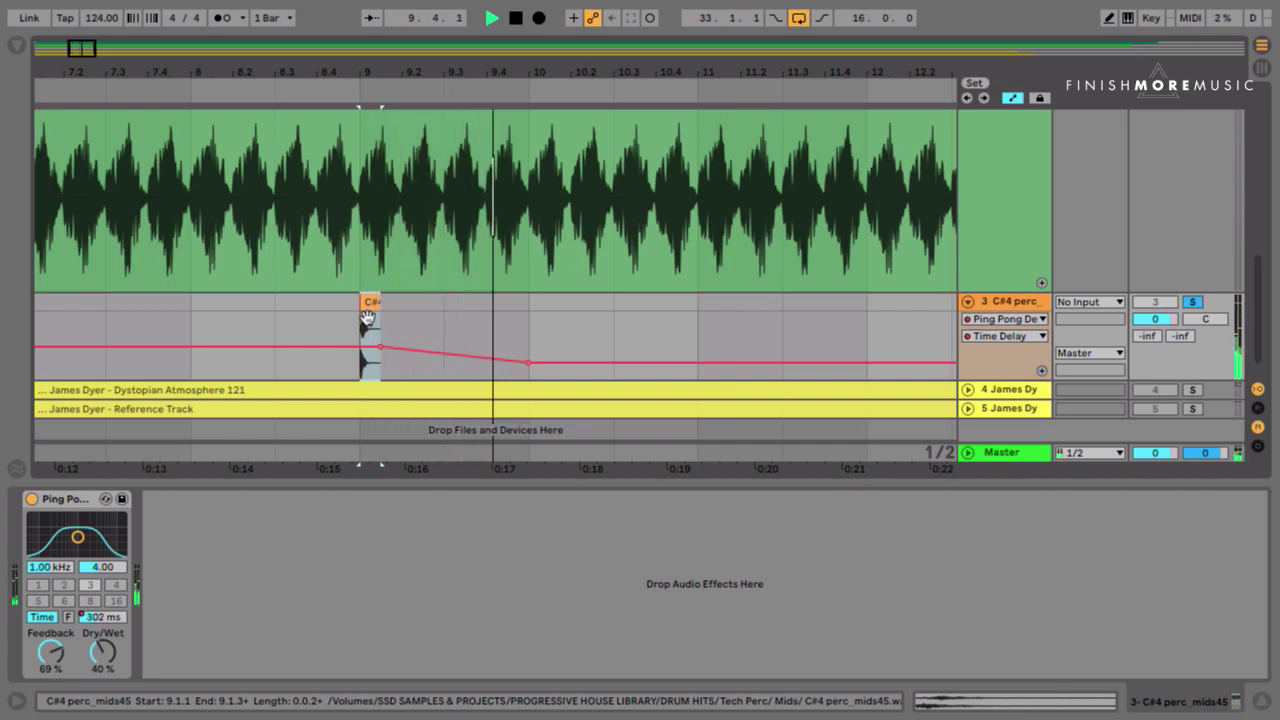
key("space")
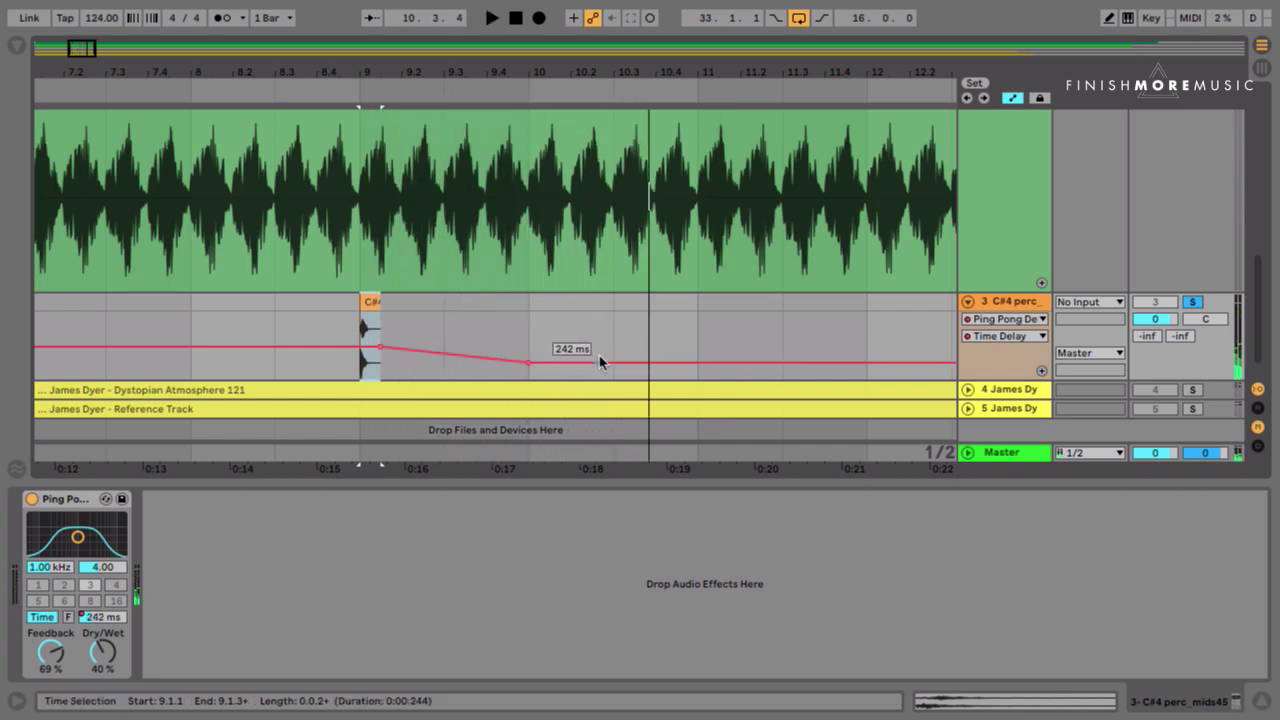
Reshape the Time Delay automation into a dip after the clip and a high peak at bar 10.
left_click_drag(695, 362, 695, 376)
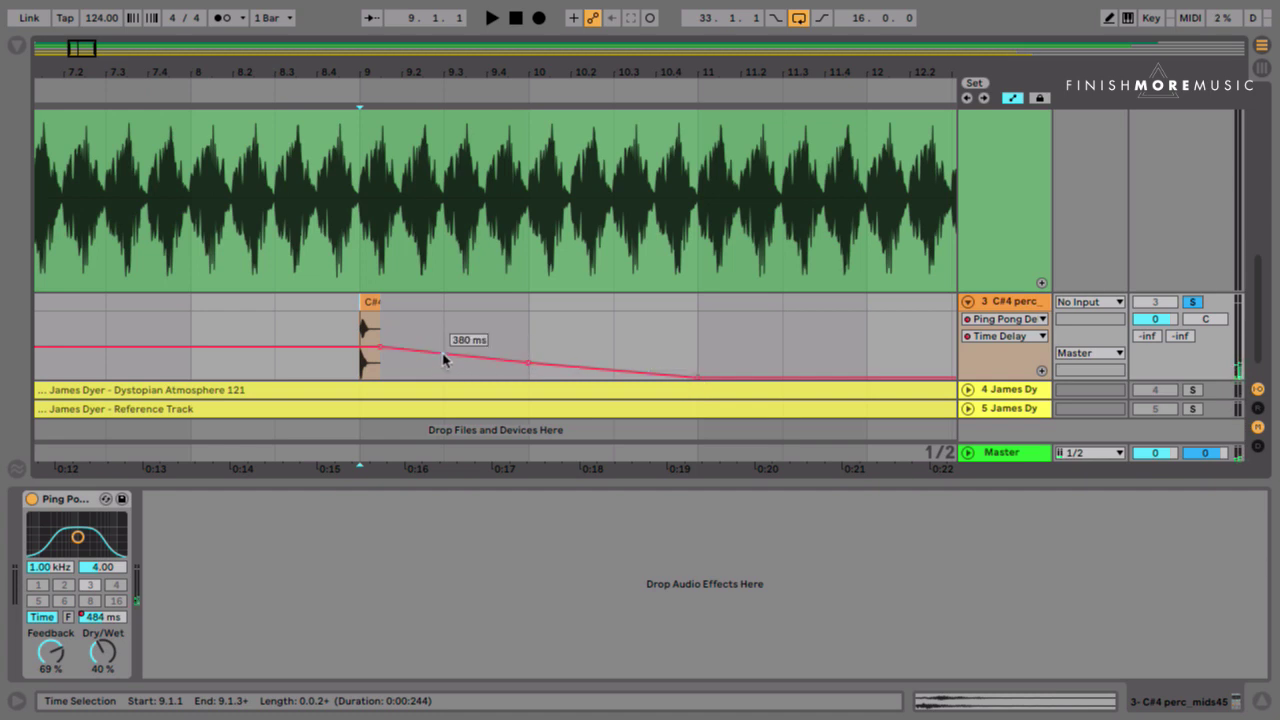
left_click_drag(443, 353, 444, 377)
left_click_drag(527, 362, 528, 315)
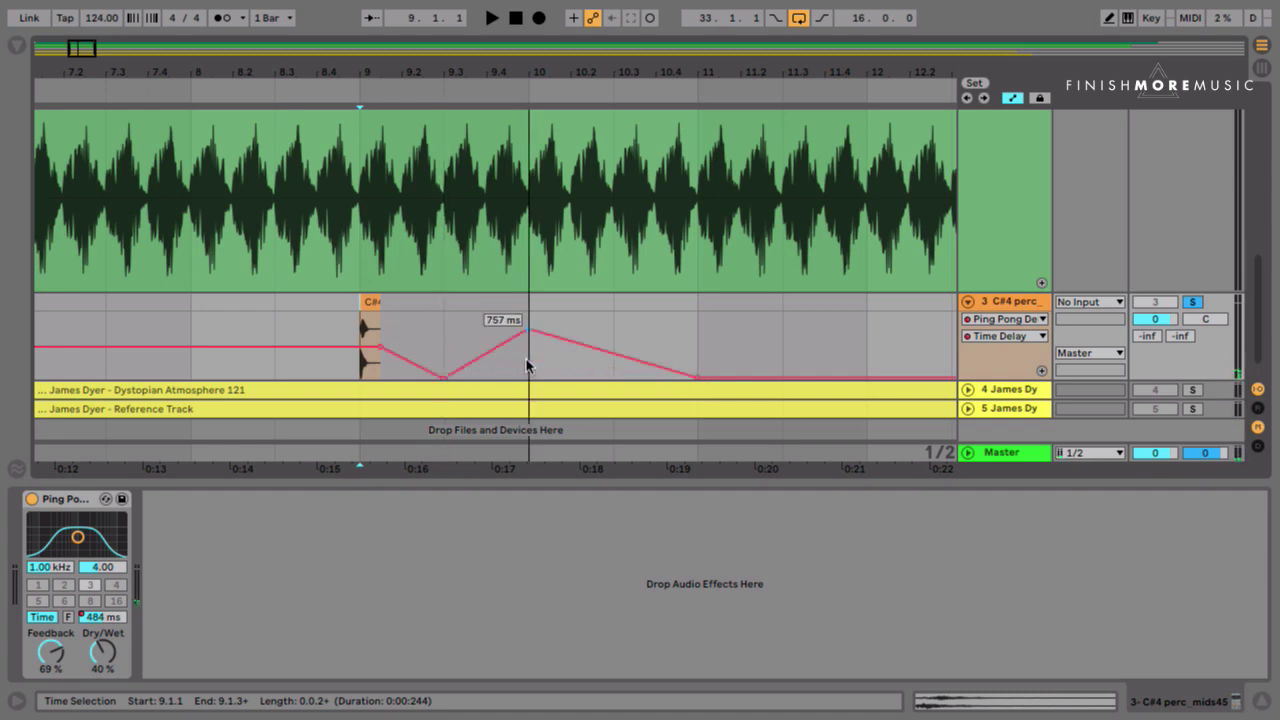
key("space")
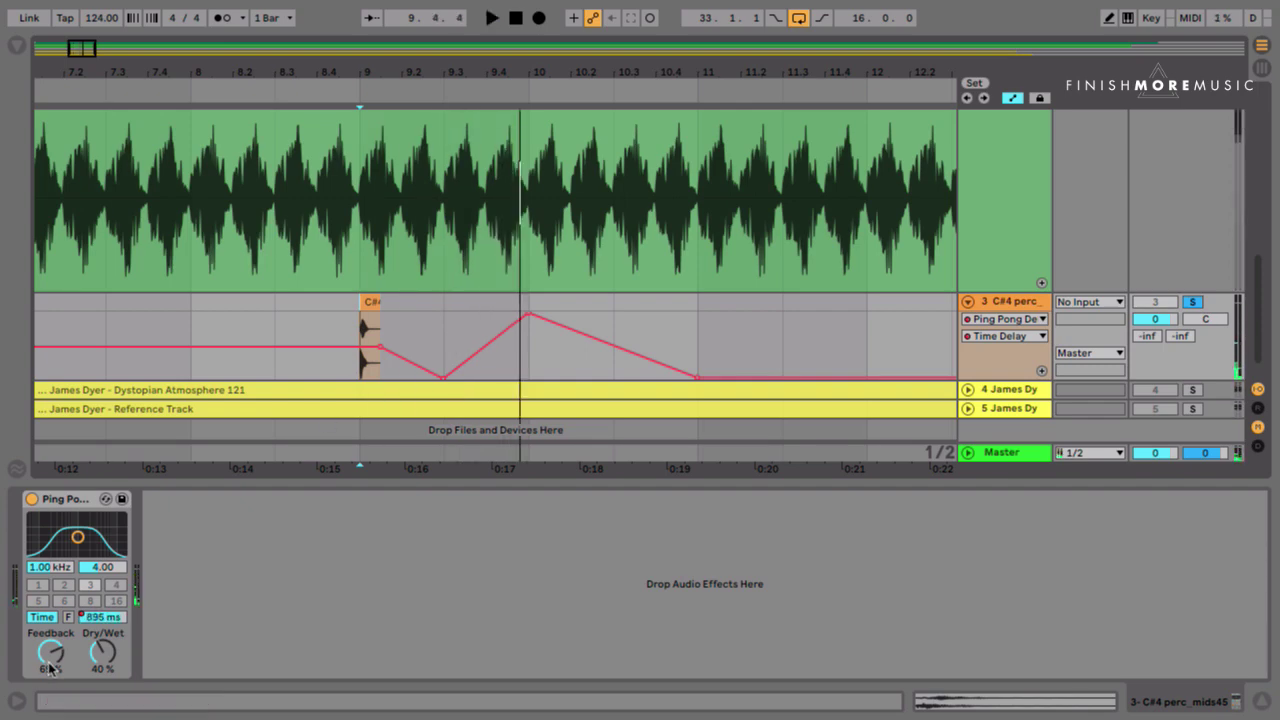
Try the delay feedback at 95%, then settle it at 30%.
left_click_drag(48, 668, 48, 655)
key("space")
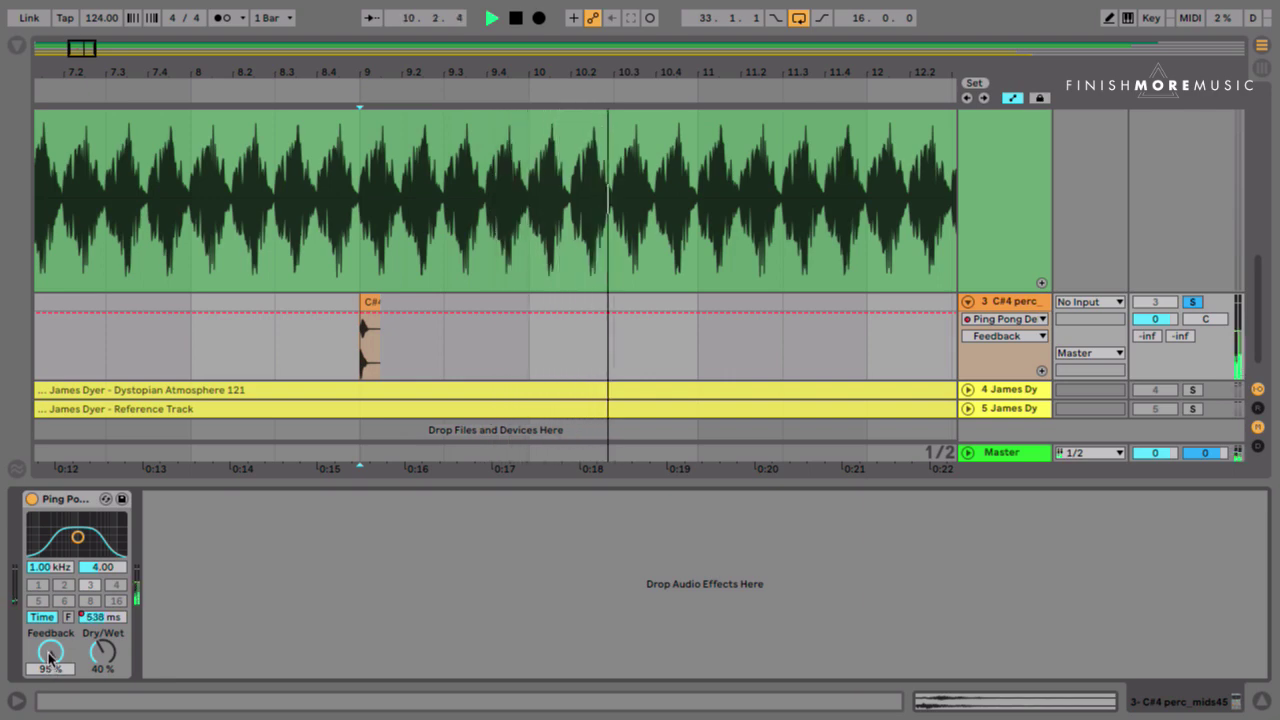
key("space")
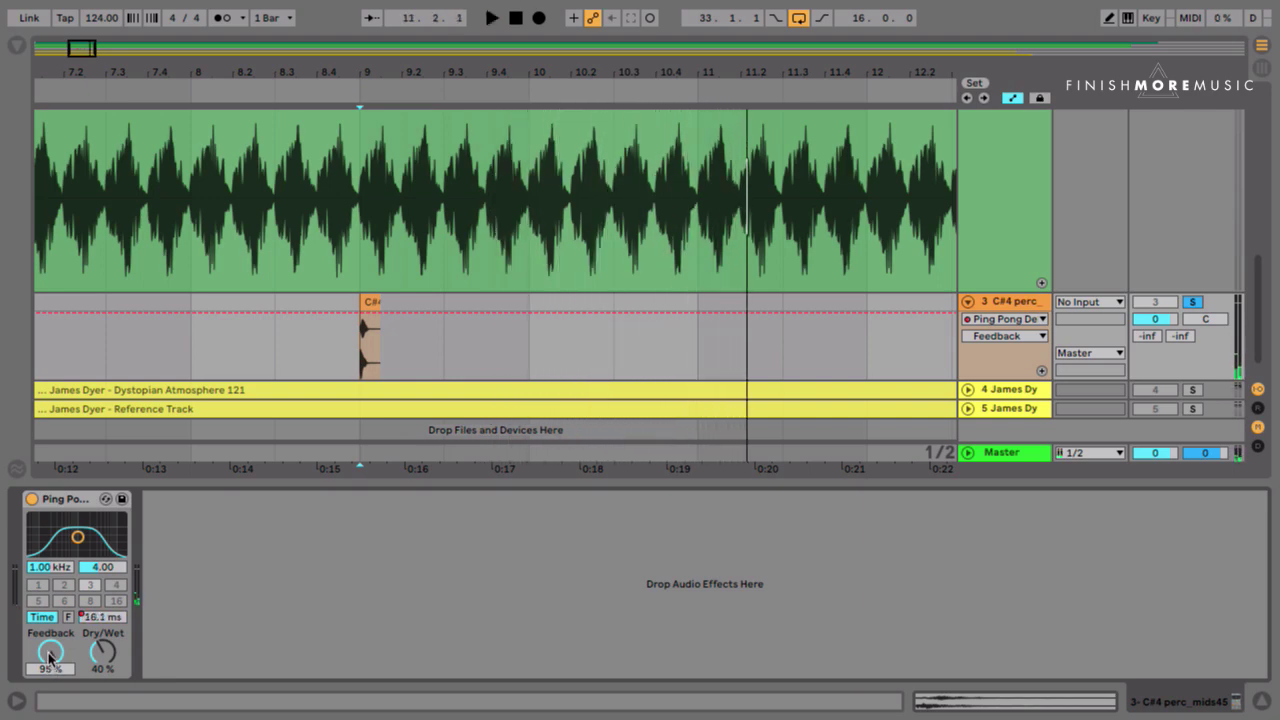
mouse_move(49, 656)
left_mouse_down()
mouse_move(49, 668)
mouse_move(50, 657)
left_mouse_up()
left_click(366, 301)
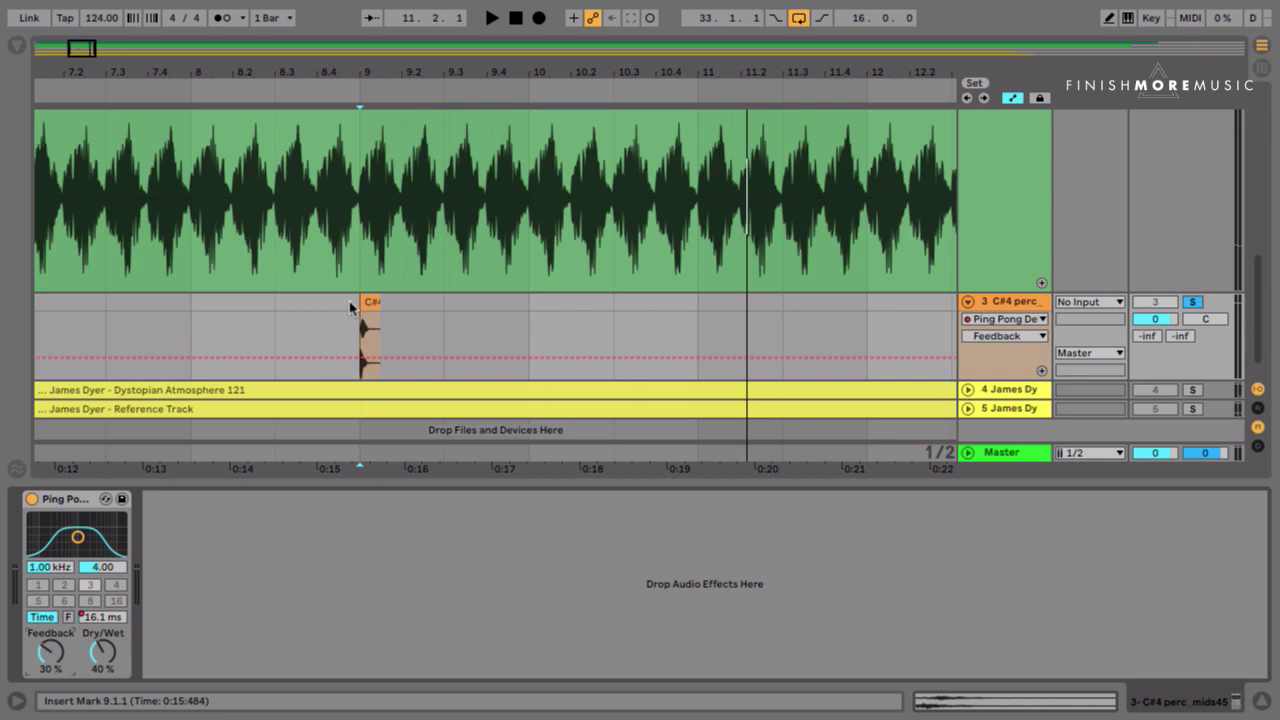
Turn off solo on track 3 so tracks 4 and 5 play again.
left_click(1193, 302)
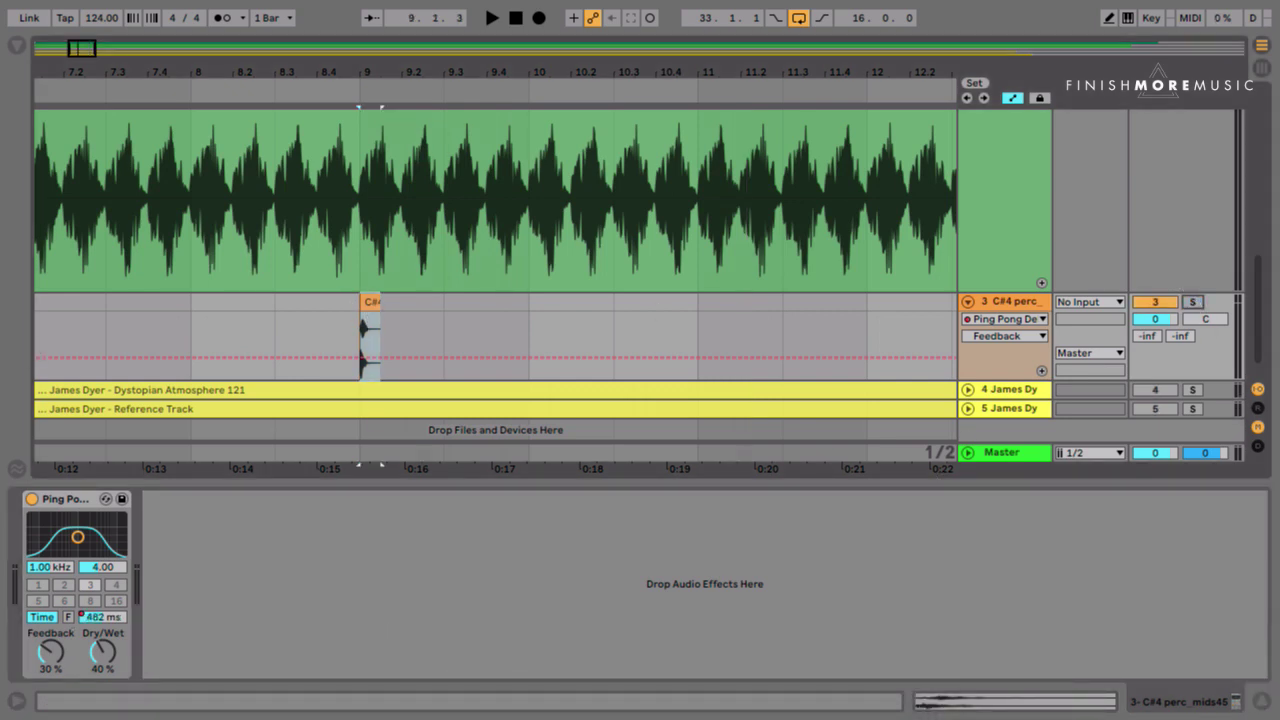